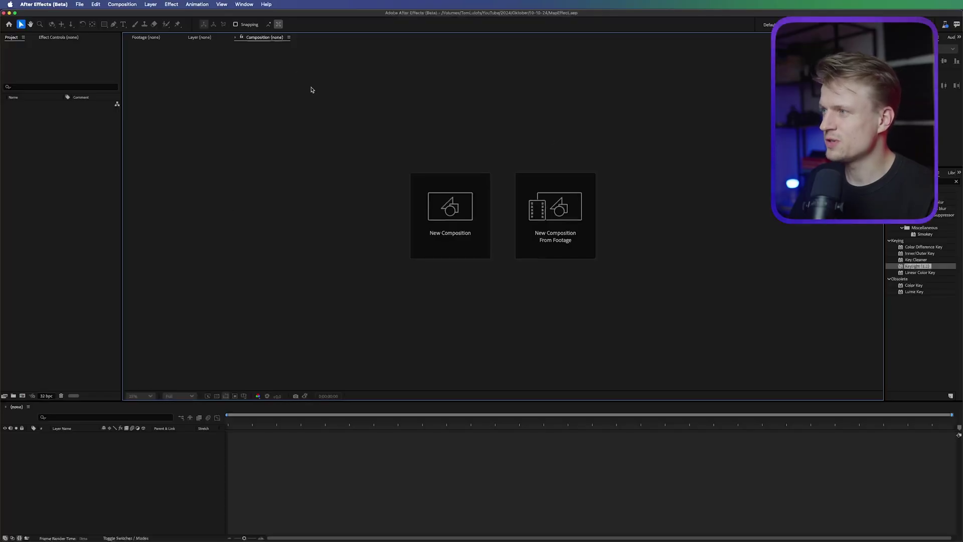
# - Open the GEOlayers 3 extension and start a new map project
pyautogui.click(244, 4)
pyautogui.moveTo(326, 49)
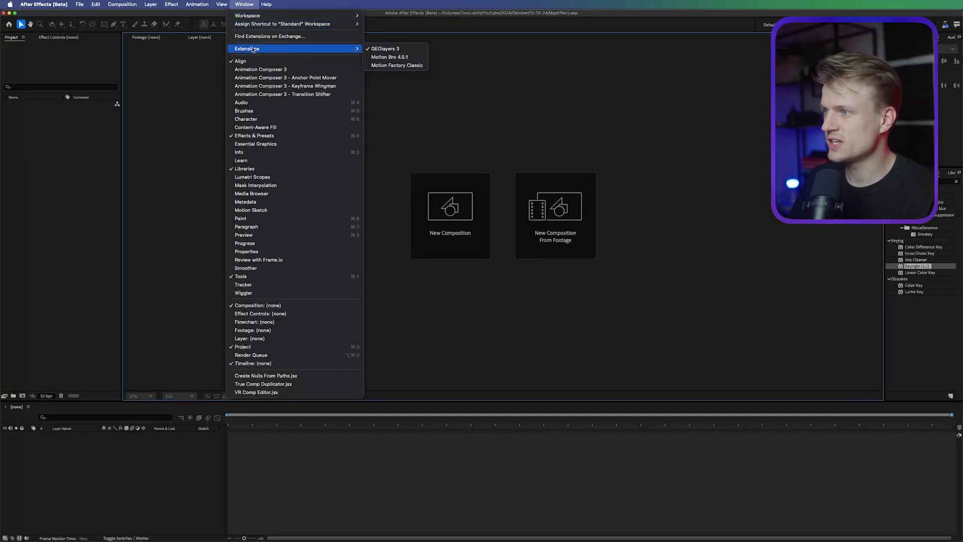
pyautogui.click(397, 49)
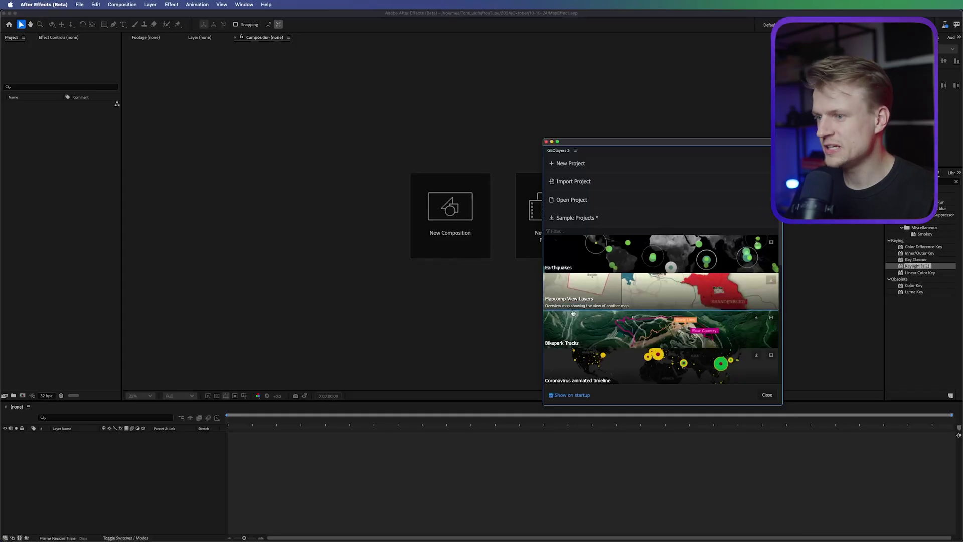
pyautogui.scroll(-5, 659, 310)
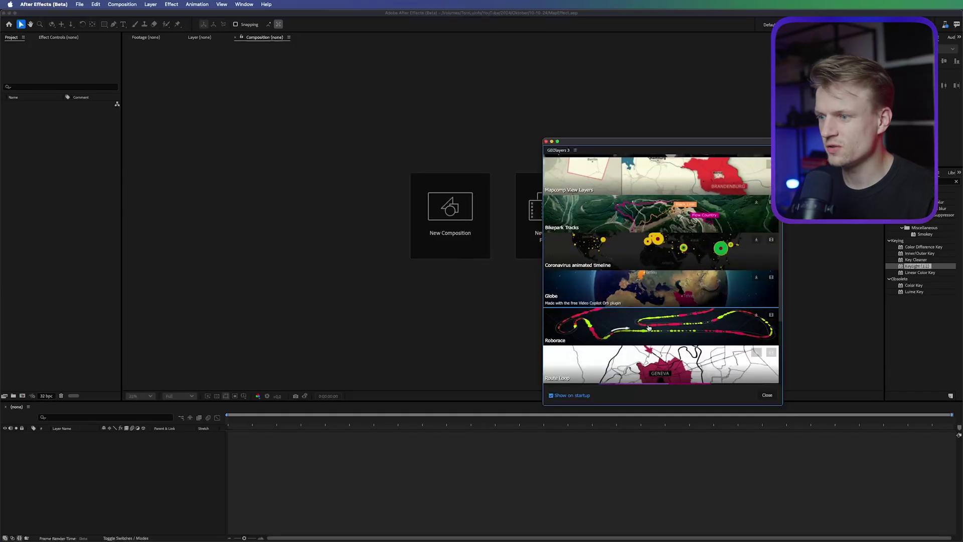
pyautogui.scroll(5, 602, 251)
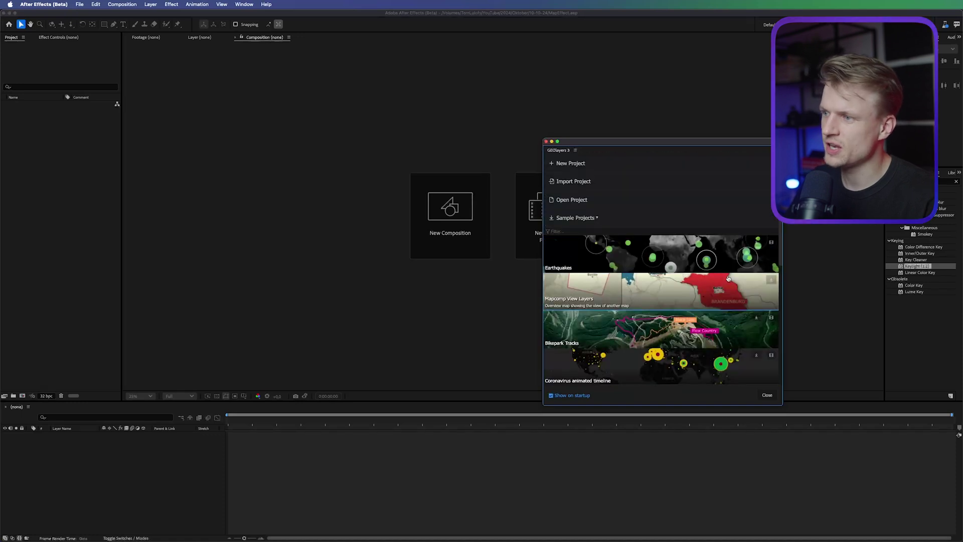
pyautogui.click(567, 164)
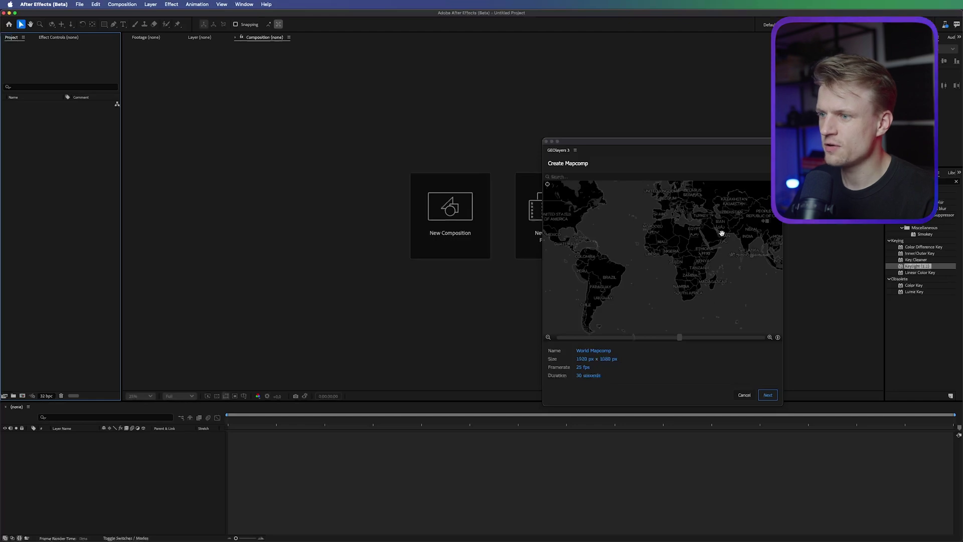
# - Search the map for new york and frame the mapcomp area closely on Manhattan
pyautogui.moveTo(689, 226); pyautogui.dragTo(747, 263)
pyautogui.moveTo(670, 296)
pyautogui.mouseDown()
pyautogui.moveTo(679, 297)
pyautogui.moveTo(668, 298)
pyautogui.mouseUp()
pyautogui.moveTo(633, 266); pyautogui.dragTo(647, 270)
pyautogui.click(770, 337)
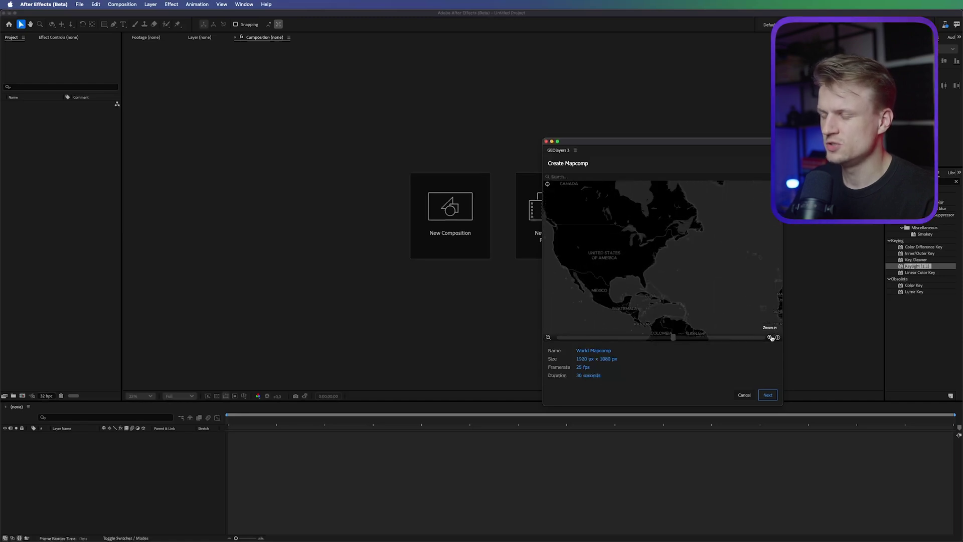
pyautogui.click(770, 337)
pyautogui.click(643, 178)
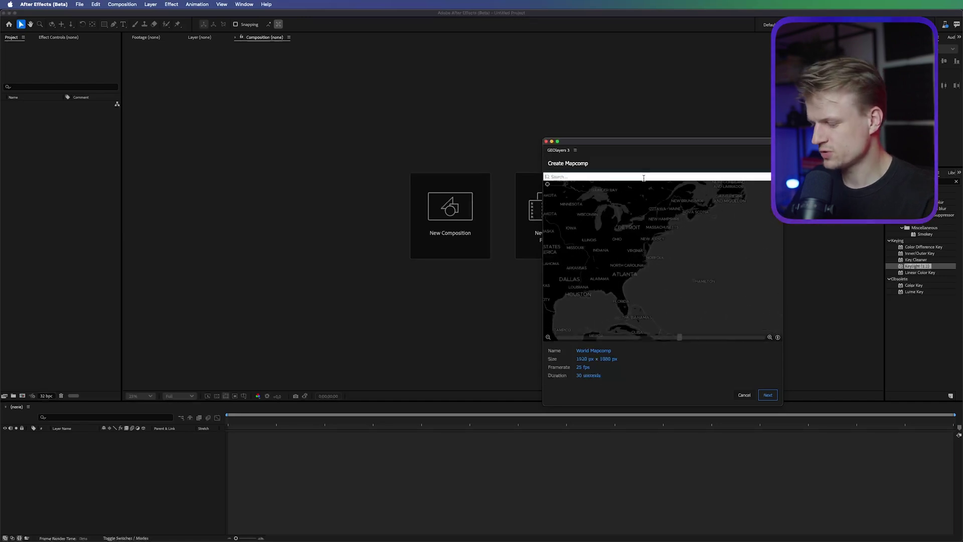
pyautogui.write('new york')
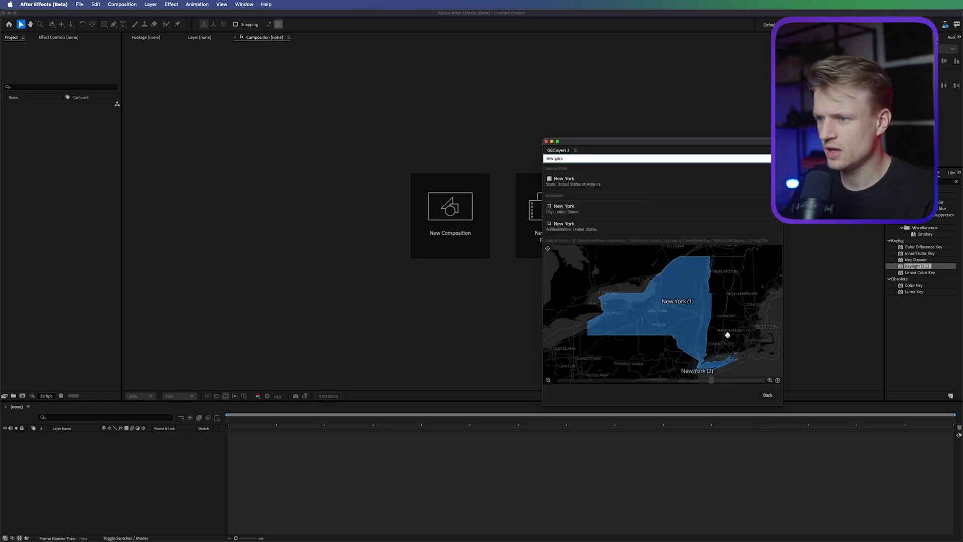
pyautogui.scroll(5, 727, 335)
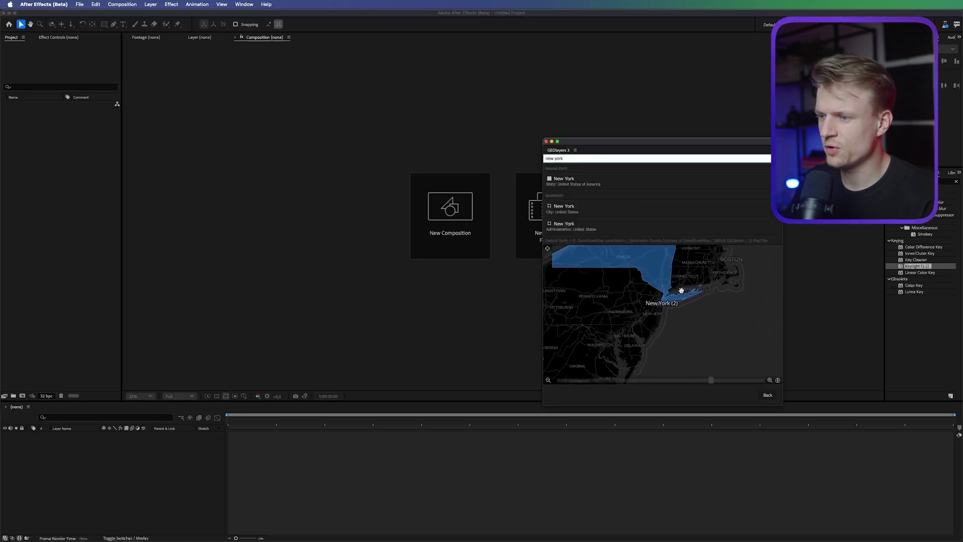
pyautogui.scroll(-5, 675, 296)
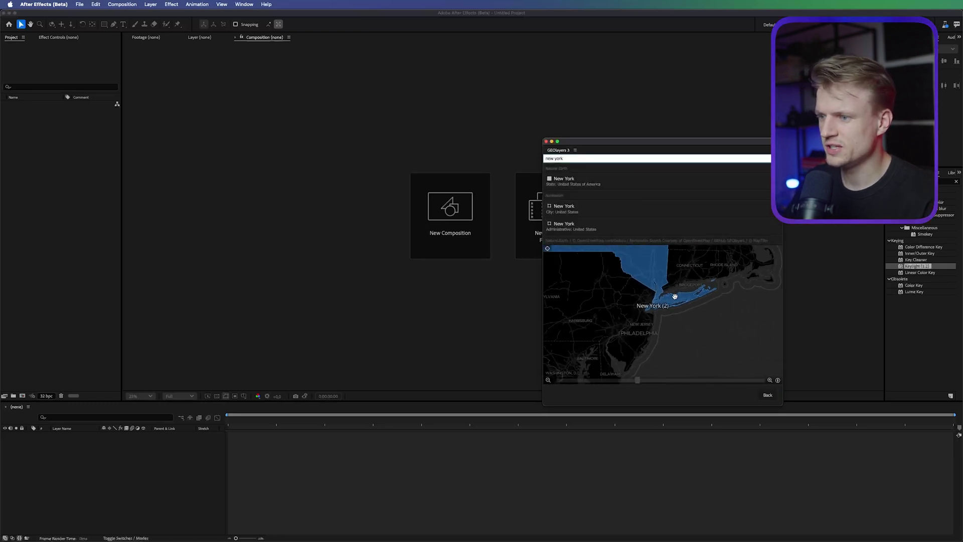
pyautogui.scroll(5, 675, 296)
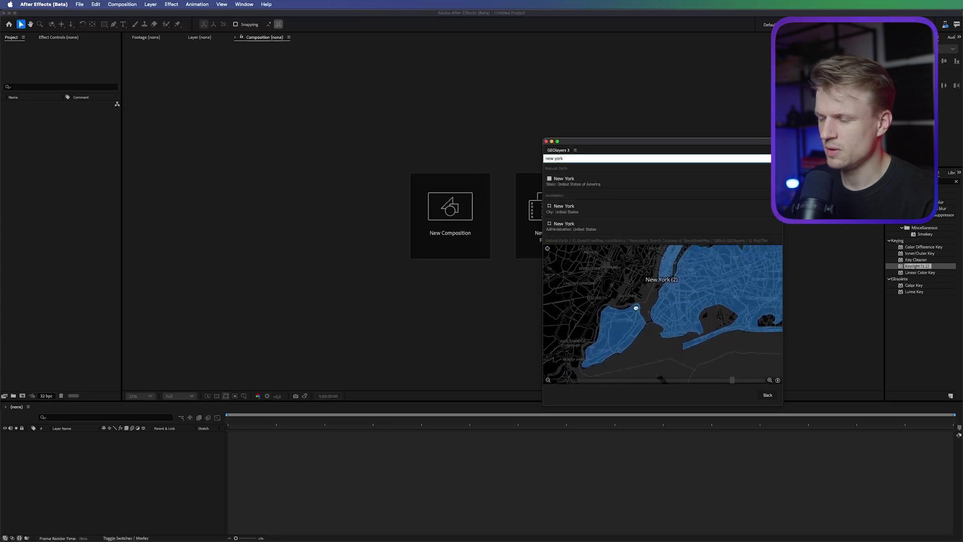
pyautogui.scroll(-2, 635, 284)
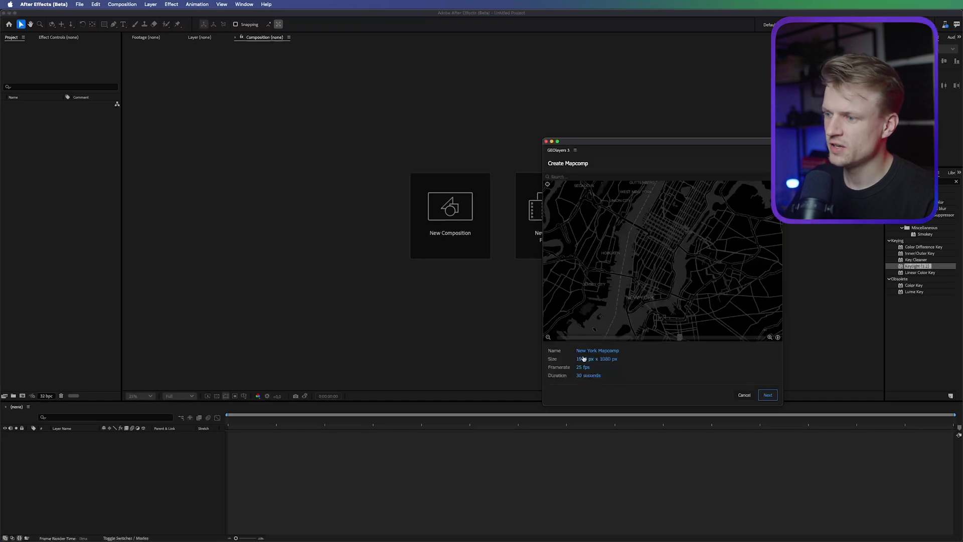
# - Review the mapcomp's size and framerate settings and continue to the imagery selection
pyautogui.click(581, 358)
pyautogui.click(586, 359)
pyautogui.click(569, 366)
pyautogui.click(580, 368)
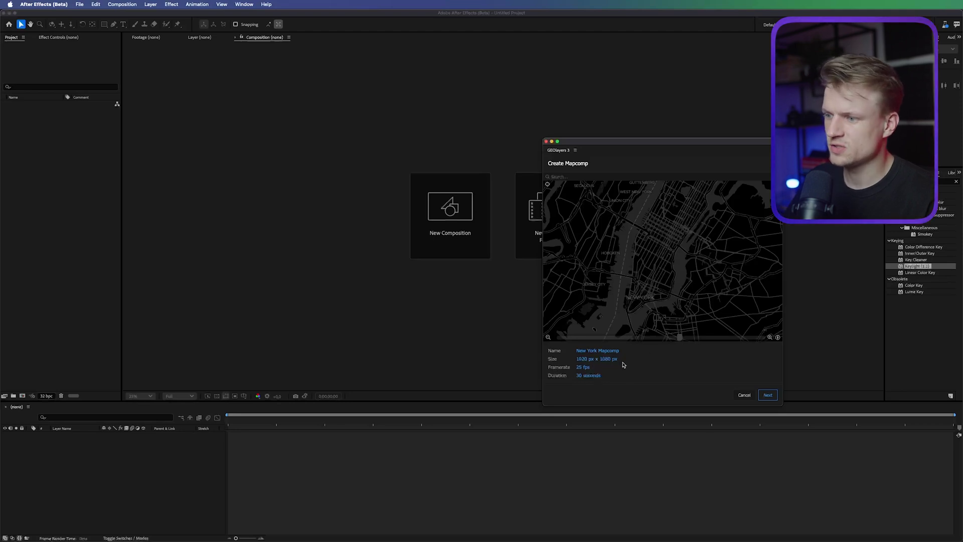
pyautogui.click(769, 396)
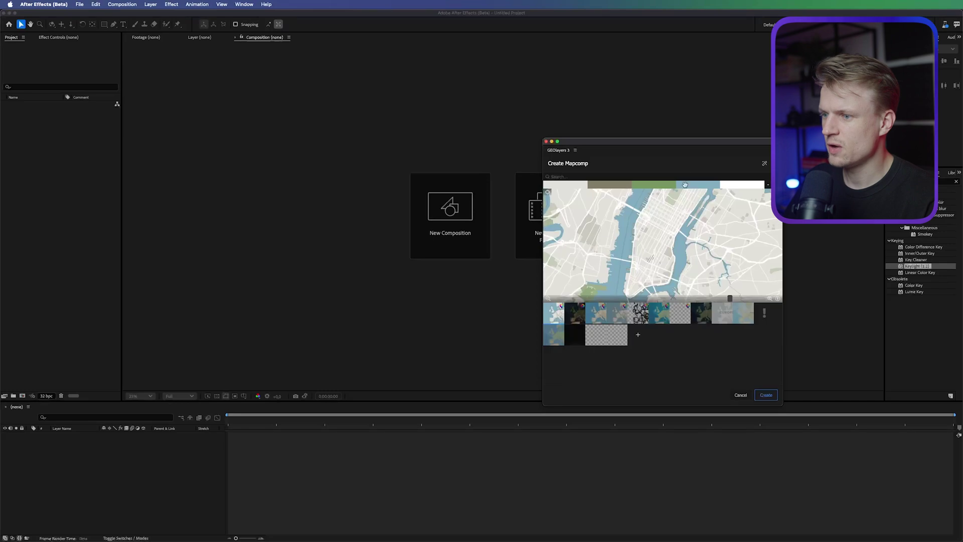
# - Preview several map styles, choose the satellite imagery, and create the New York mapcomp
pyautogui.click(576, 315)
pyautogui.click(595, 312)
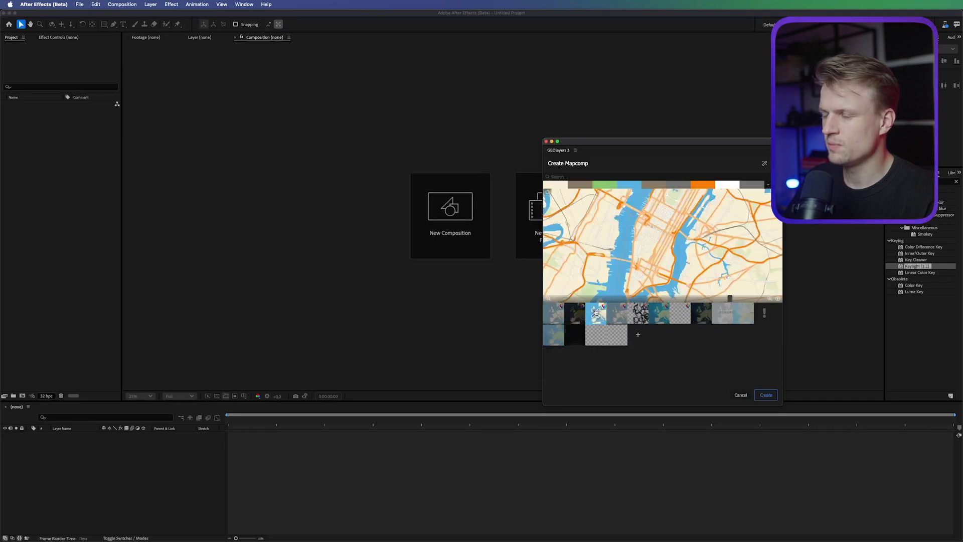
pyautogui.click(701, 312)
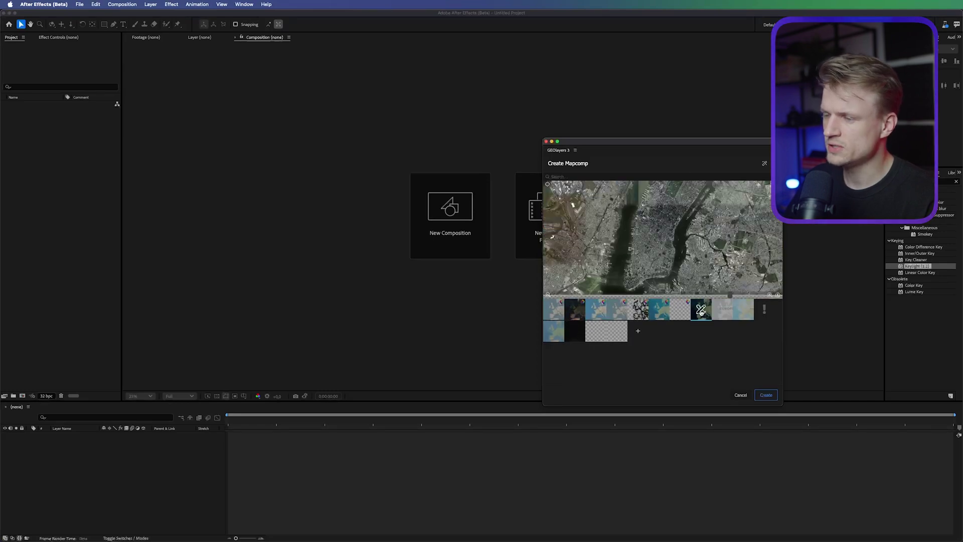
pyautogui.click(701, 309)
pyautogui.click(766, 396)
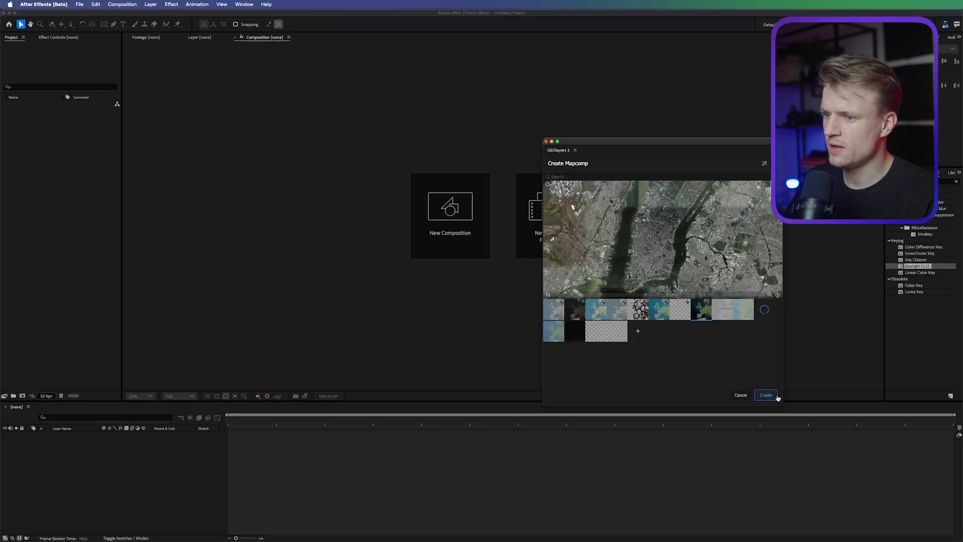
pyautogui.click(765, 396)
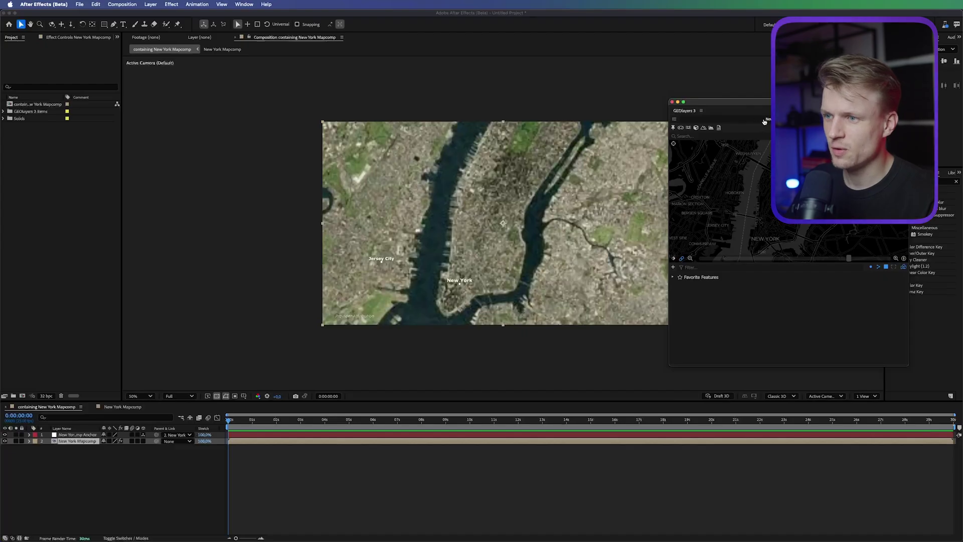
# - Open the New York mapcomp's settings and disable the mapcomp labels
pyautogui.click(787, 119)
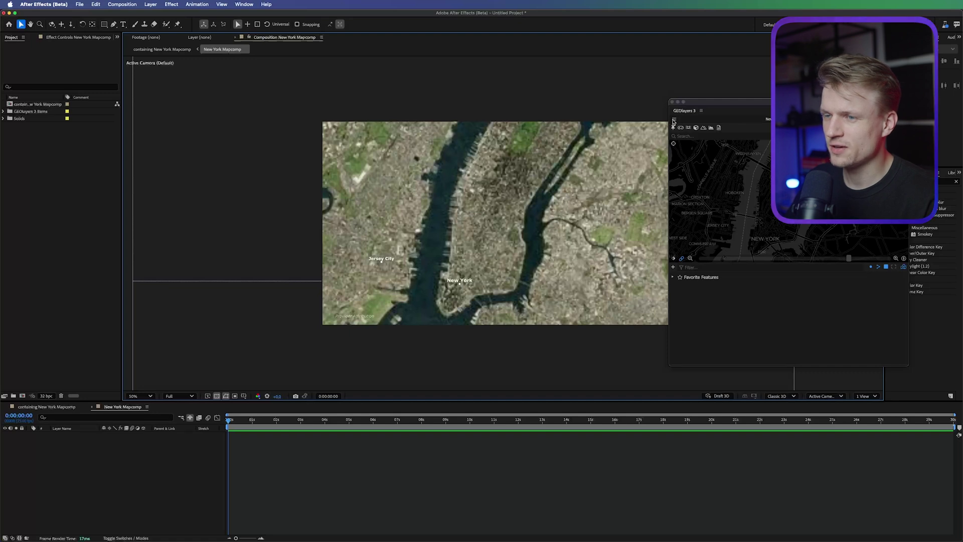
pyautogui.click(674, 120)
pyautogui.click(695, 140)
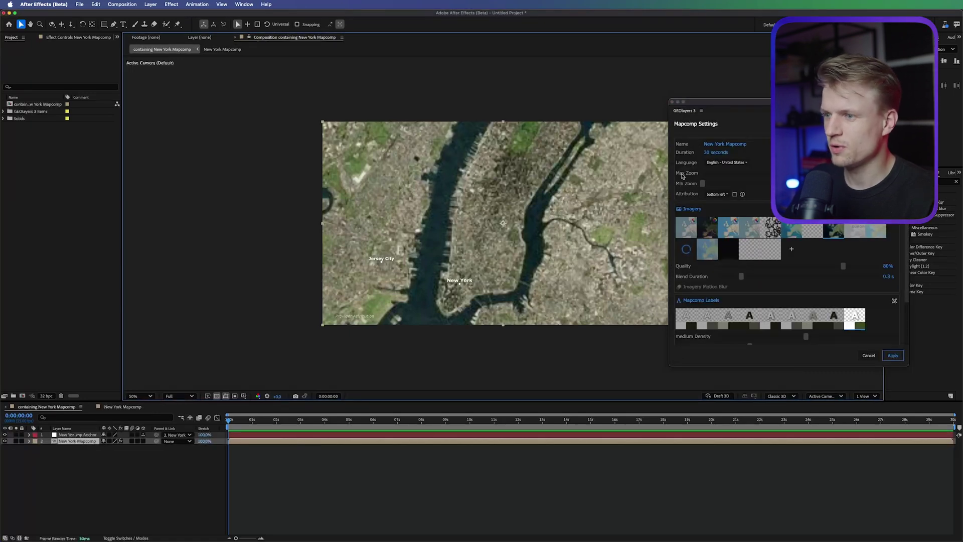
pyautogui.scroll(-3, 682, 176)
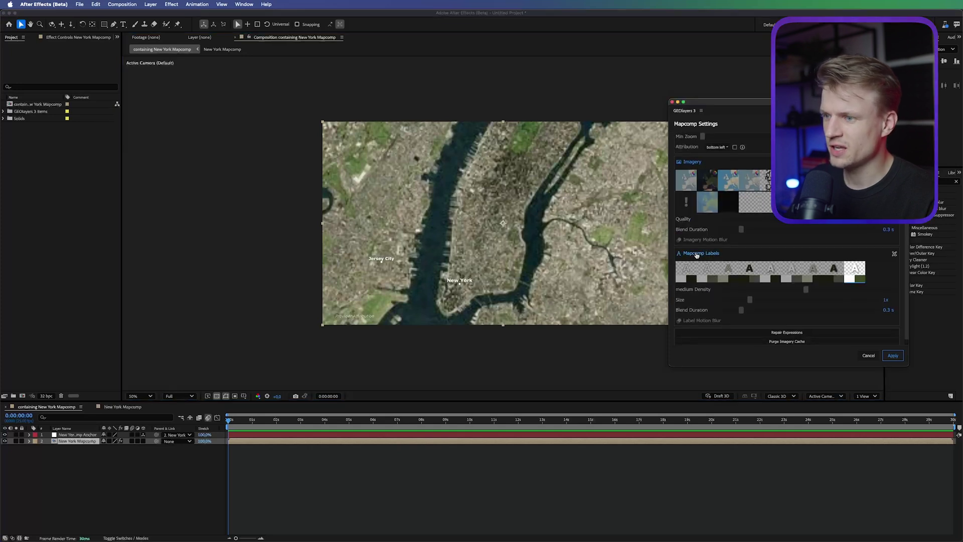
pyautogui.click(696, 254)
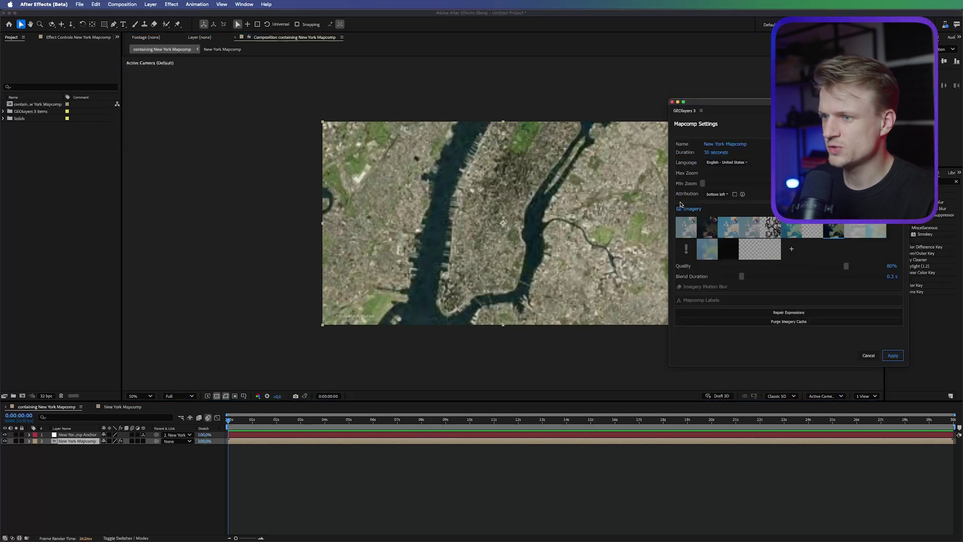
# - Set the map attribution to none, enable imagery motion blur, and apply the mapcomp settings
pyautogui.click(716, 194)
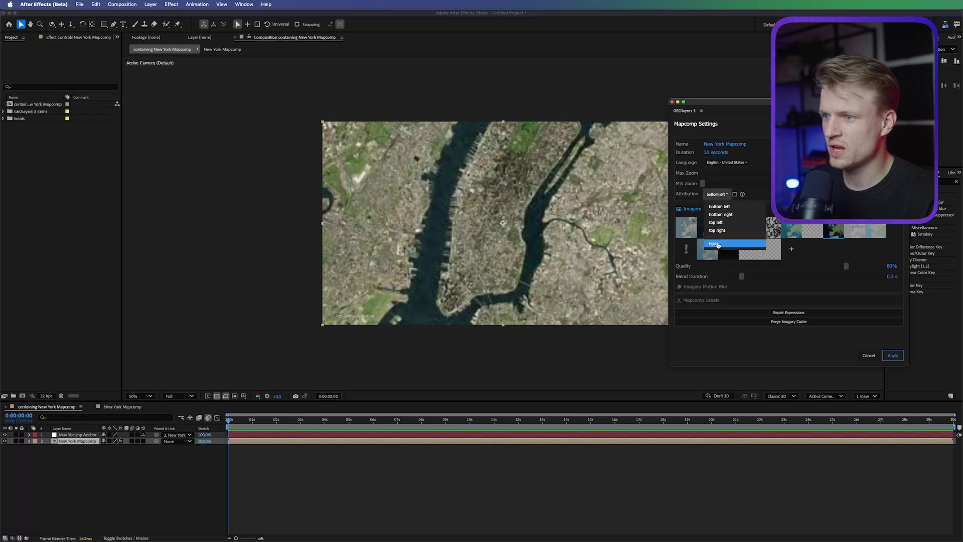
pyautogui.click(717, 245)
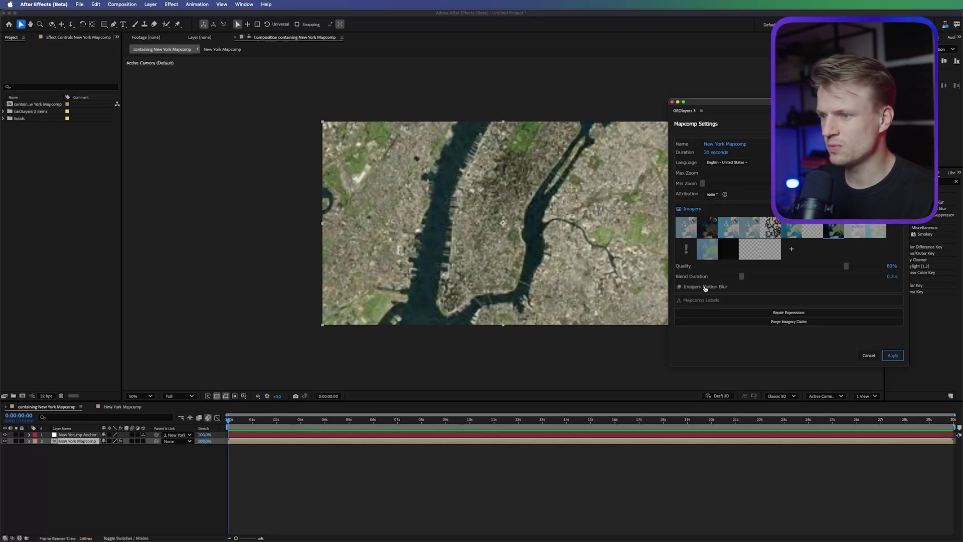
pyautogui.click(705, 287)
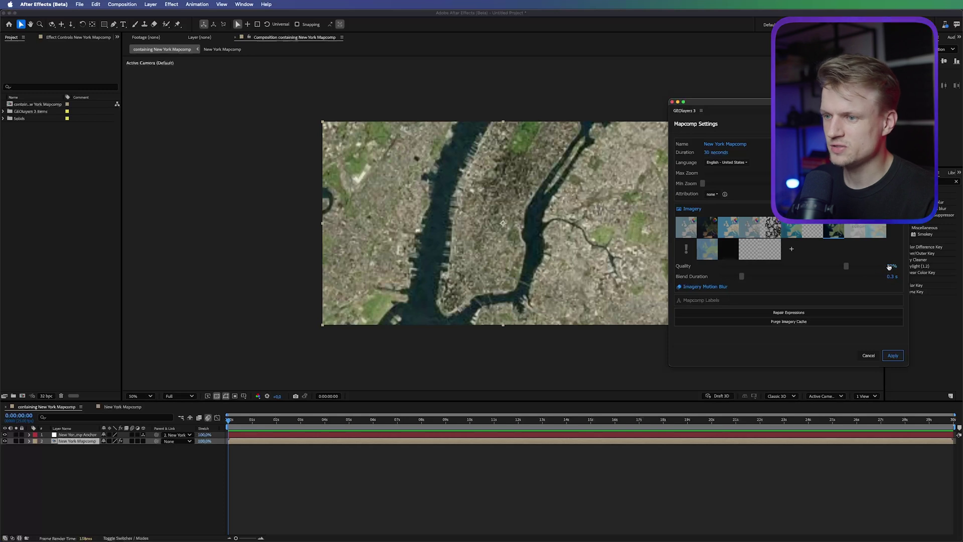
pyautogui.click(894, 354)
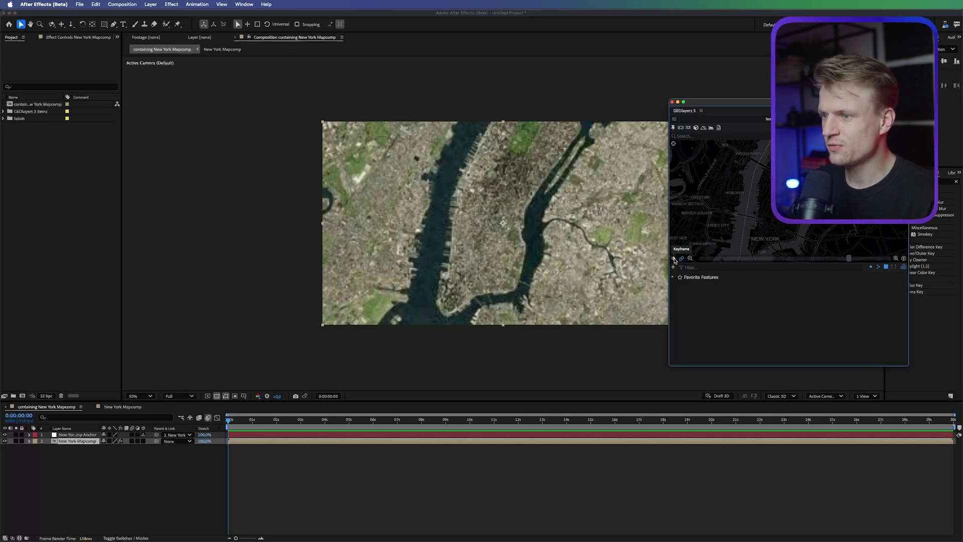
# - Keyframe the map view, move those keyframes to about 6 seconds, and zoom the map out to 10 at the start
pyautogui.click(675, 260)
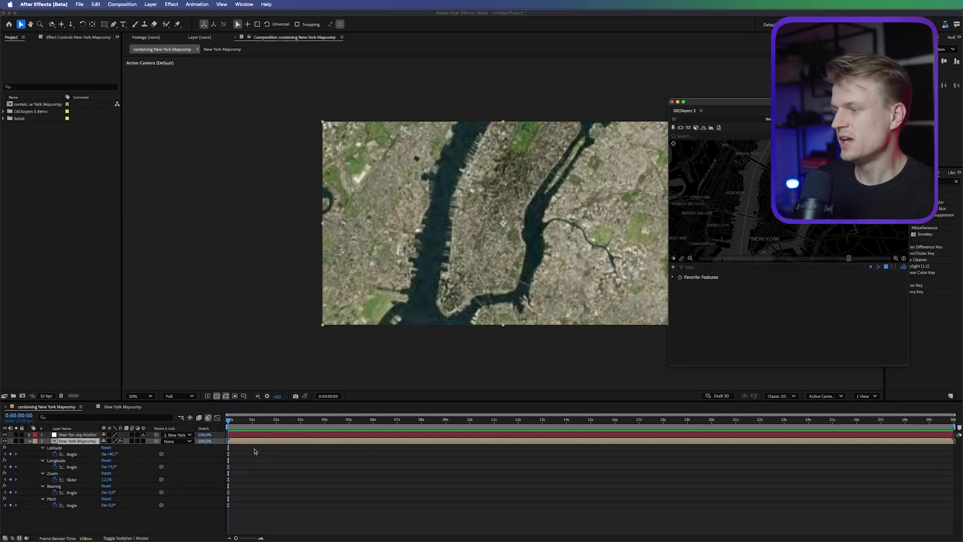
pyautogui.moveTo(254, 451); pyautogui.dragTo(371, 501)
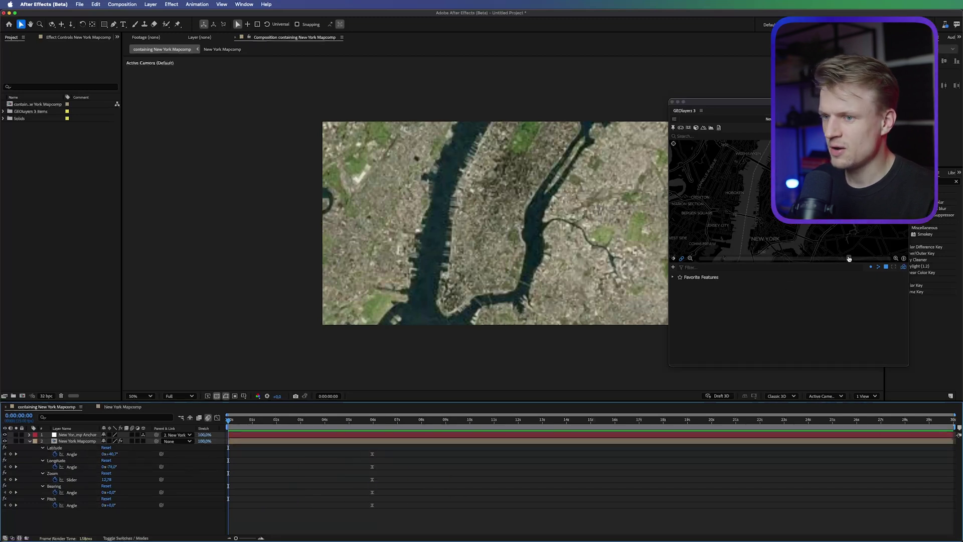
pyautogui.moveTo(848, 258); pyautogui.dragTo(691, 260)
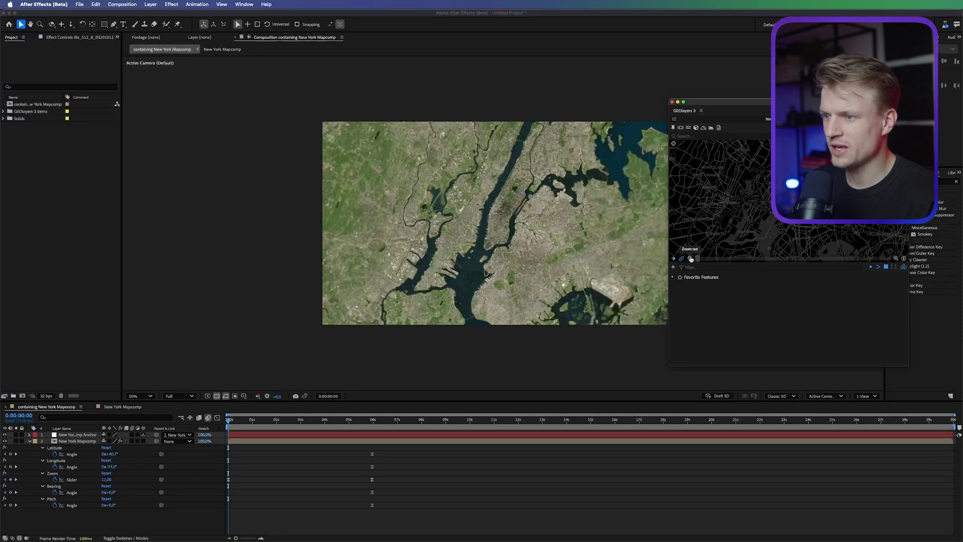
pyautogui.click(690, 259)
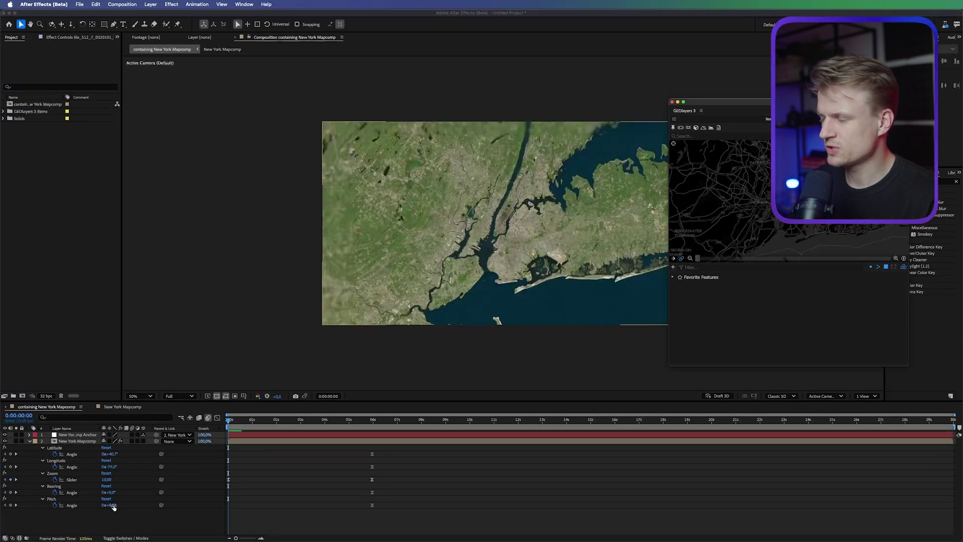
# - Set the map's starting pitch to 13° and starting bearing to -42°
pyautogui.click(110, 504)
pyautogui.moveTo(110, 505)
pyautogui.mouseDown()
pyautogui.moveTo(112, 494)
pyautogui.moveTo(97, 492)
pyautogui.mouseUp()
pyautogui.click(242, 457)
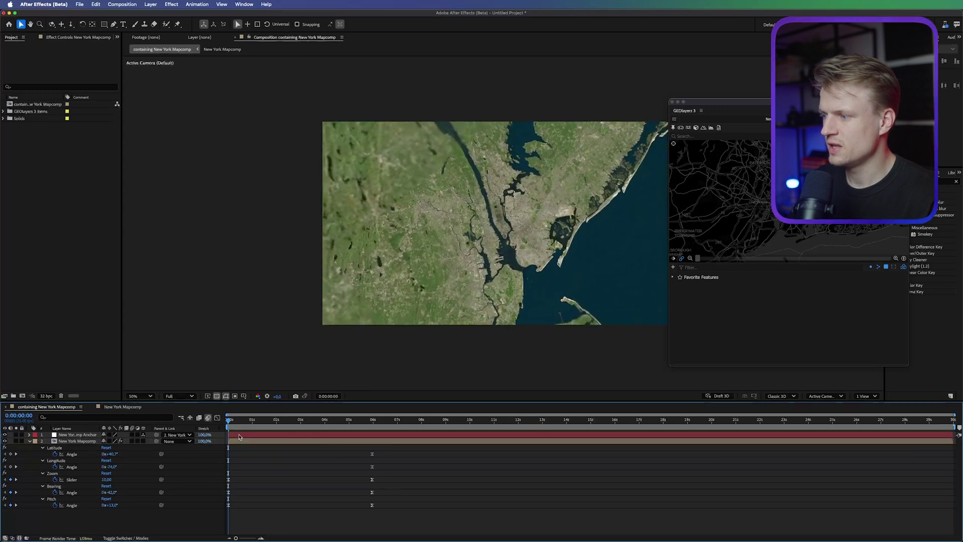
# - Set the preview resolution to Quarter and scrub through the map animation to about 6 seconds
pyautogui.click(175, 397)
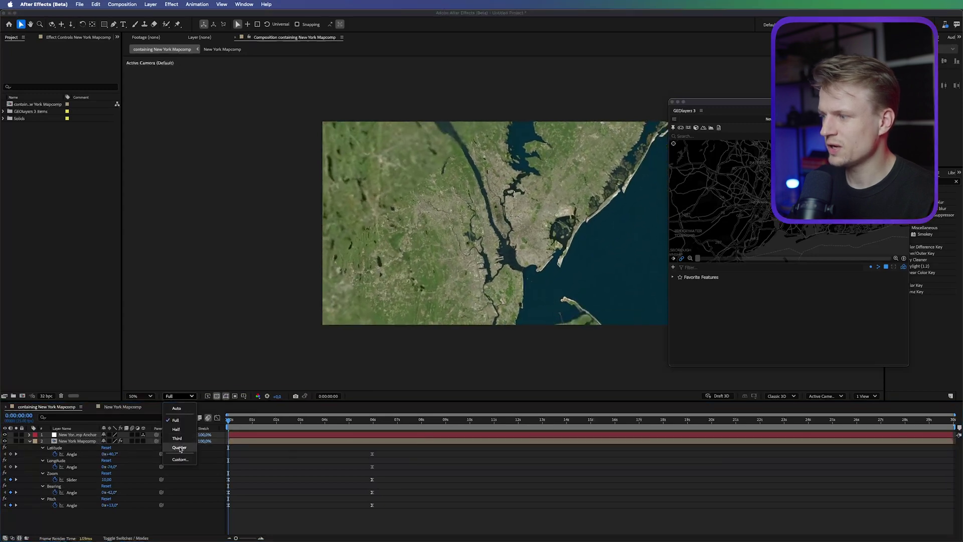
pyautogui.click(178, 452)
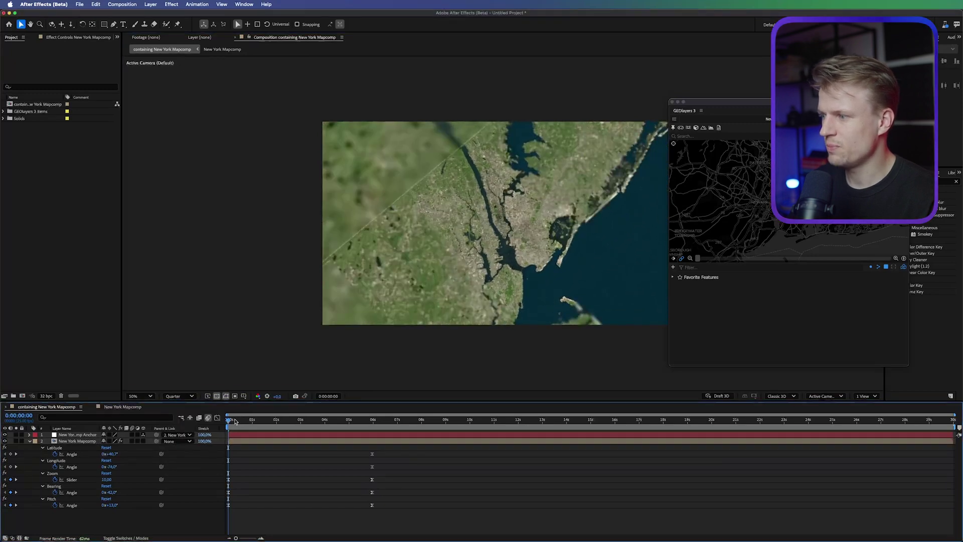
pyautogui.moveTo(234, 421); pyautogui.dragTo(373, 427)
# - Move the end keyframes of all map properties to just before 7 seconds and show their curves in the Graph Editor
pyautogui.moveTo(429, 457); pyautogui.dragTo(352, 538)
pyautogui.moveTo(372, 506); pyautogui.dragTo(392, 505)
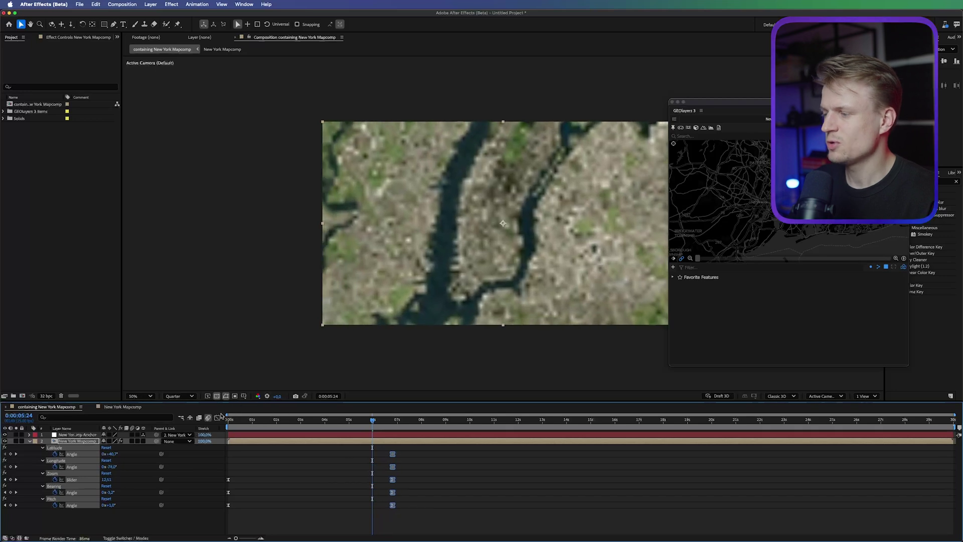
pyautogui.click(217, 417)
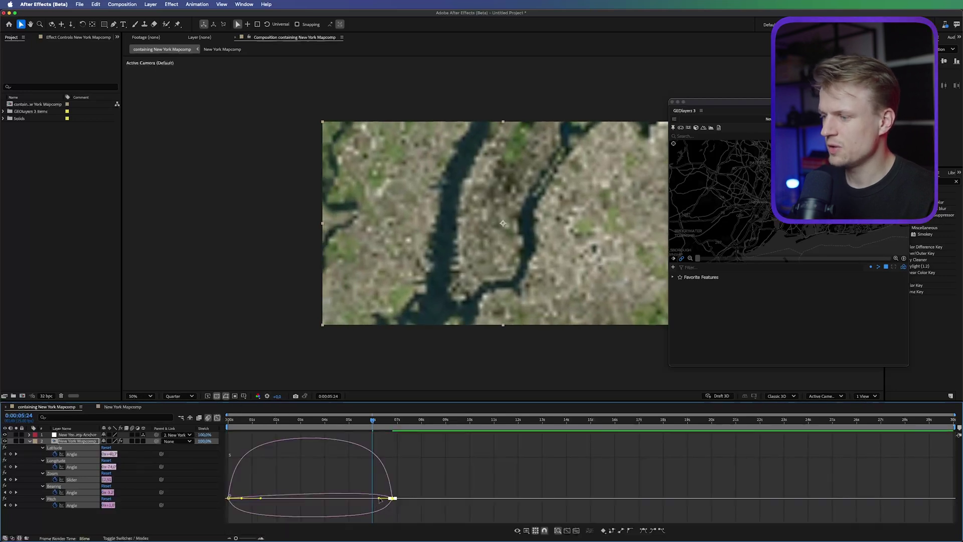
# - Lengthen the ease into the end keyframes of the map properties and preview the animation from 2 seconds
pyautogui.moveTo(378, 499); pyautogui.dragTo(300, 500)
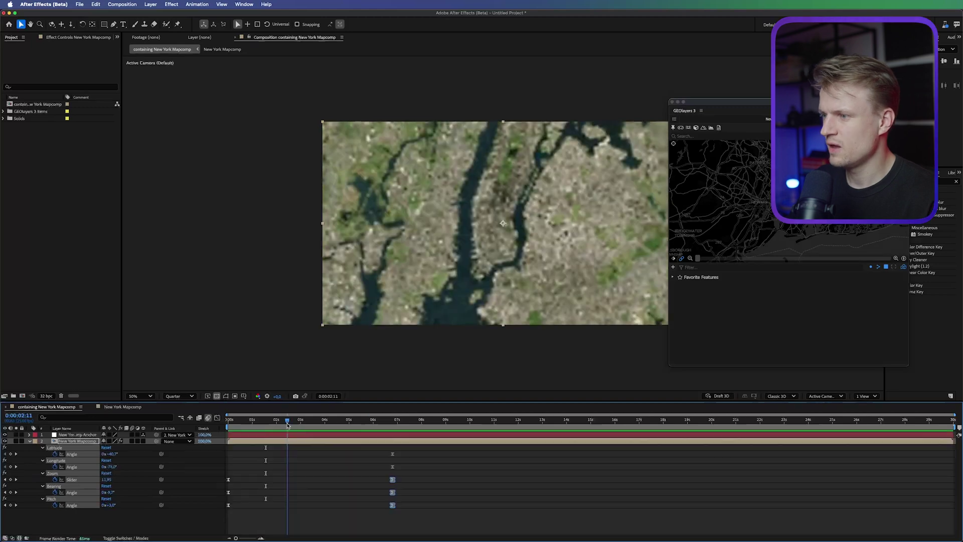
pyautogui.moveTo(289, 425)
pyautogui.mouseDown()
pyautogui.moveTo(280, 425)
pyautogui.moveTo(298, 425)
pyautogui.moveTo(276, 427)
pyautogui.mouseUp()
pyautogui.click(285, 446)
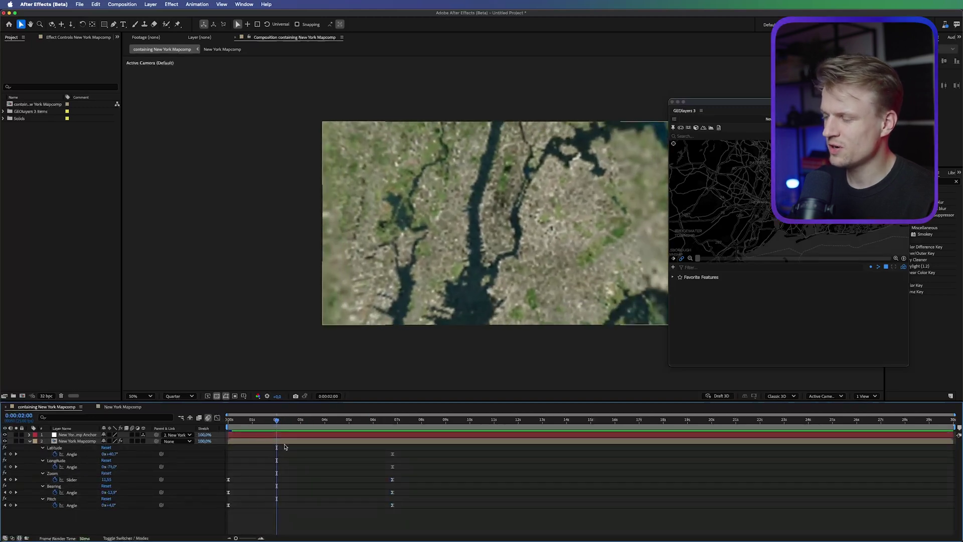
pyautogui.press('space')
pyautogui.press('space')
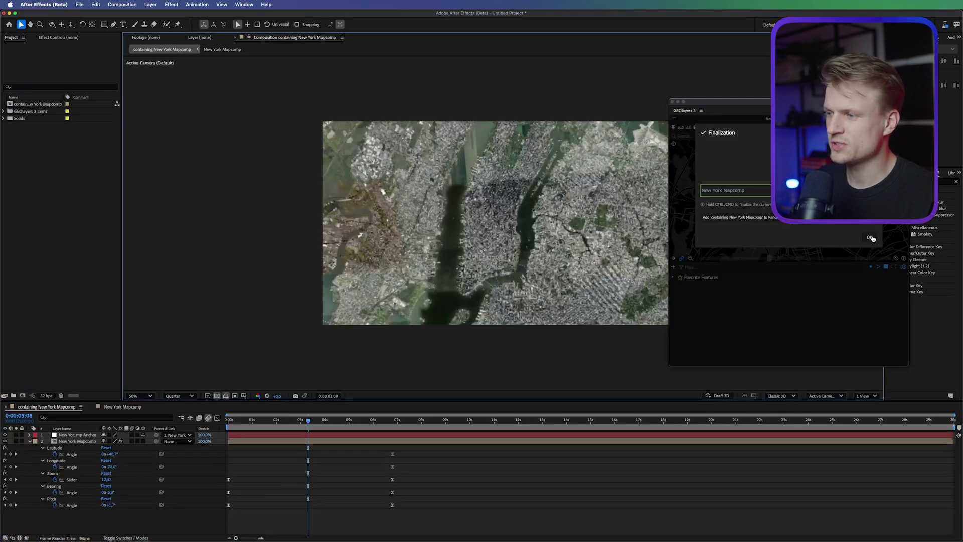
# - Finish the New York Mapcomp finalization, set the preview resolution to Full, and scrub back to about 1 second
pyautogui.click(870, 238)
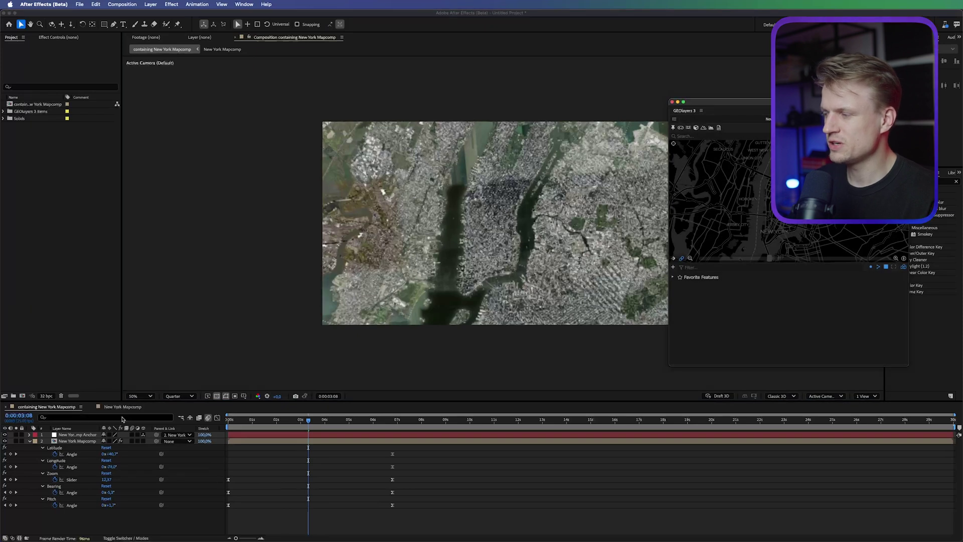
pyautogui.click(176, 397)
pyautogui.click(176, 420)
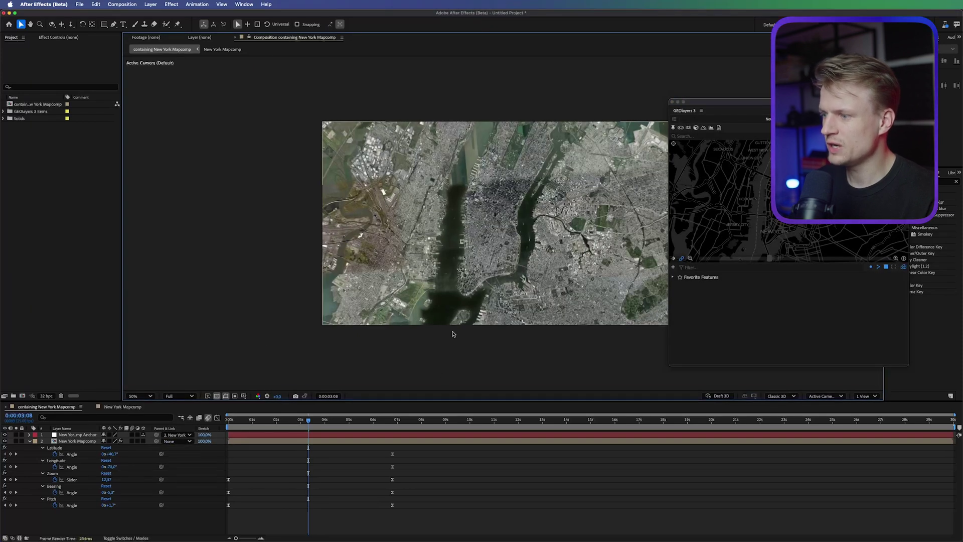
pyautogui.moveTo(308, 421); pyautogui.dragTo(257, 427)
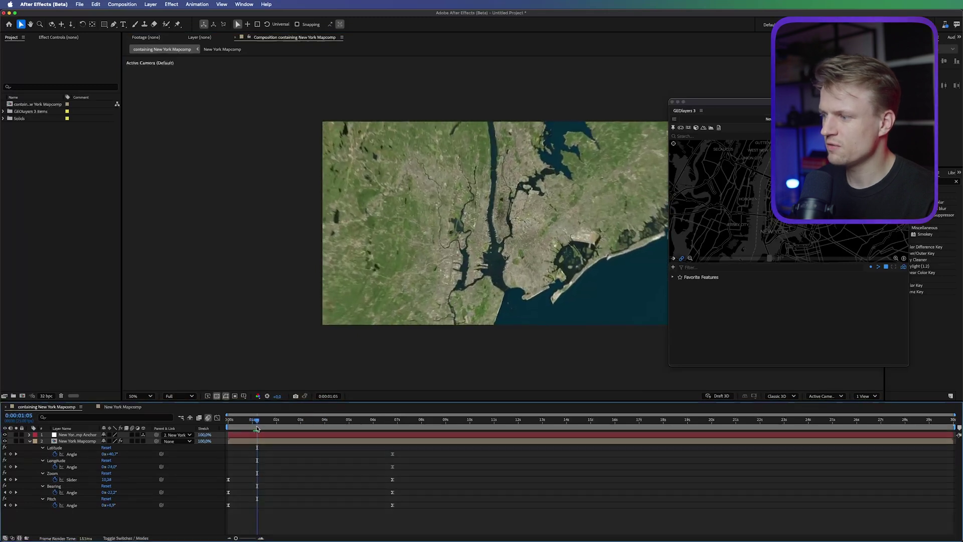
# - Shorten the ease into the Bearing's end keyframe on its speed curve and scrub through the resulting rotation
pyautogui.click(228, 492)
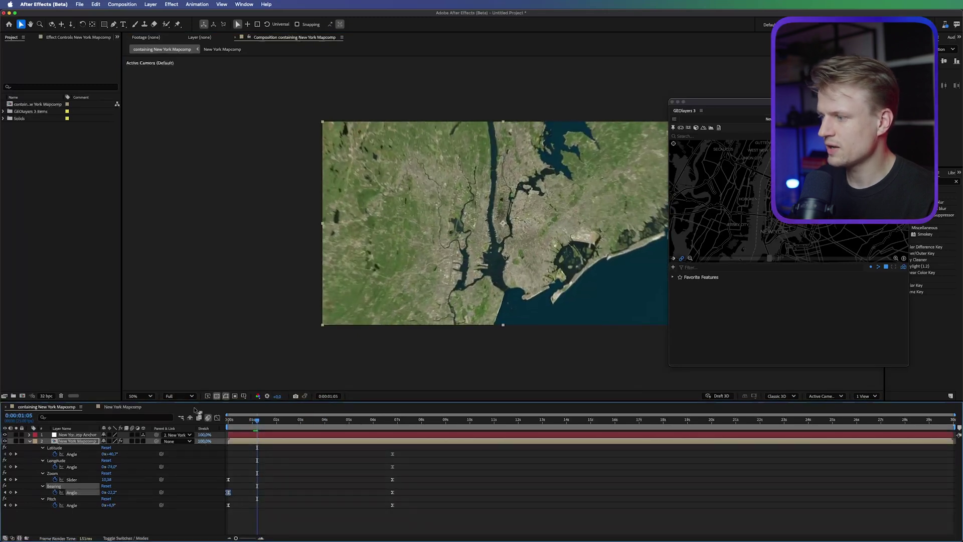
pyautogui.click(217, 417)
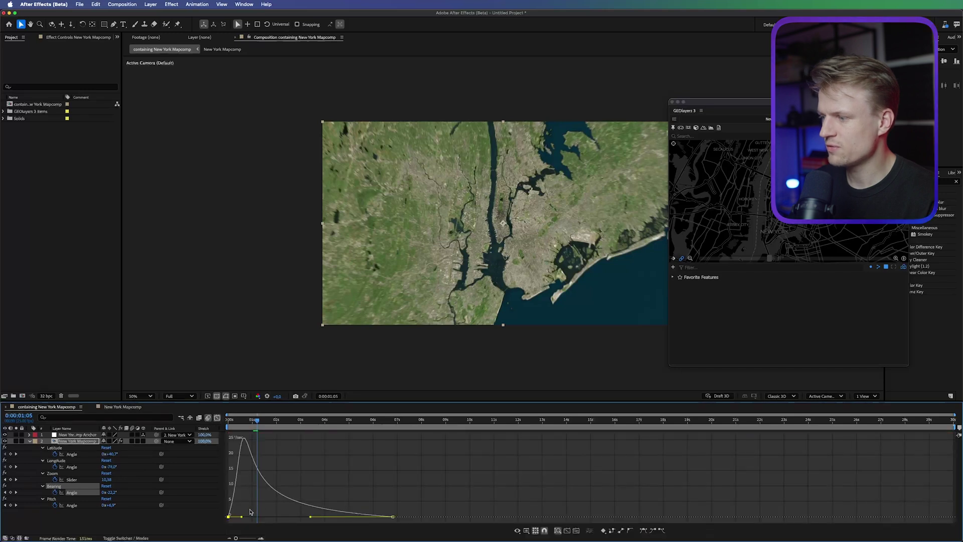
pyautogui.moveTo(324, 520); pyautogui.dragTo(335, 518)
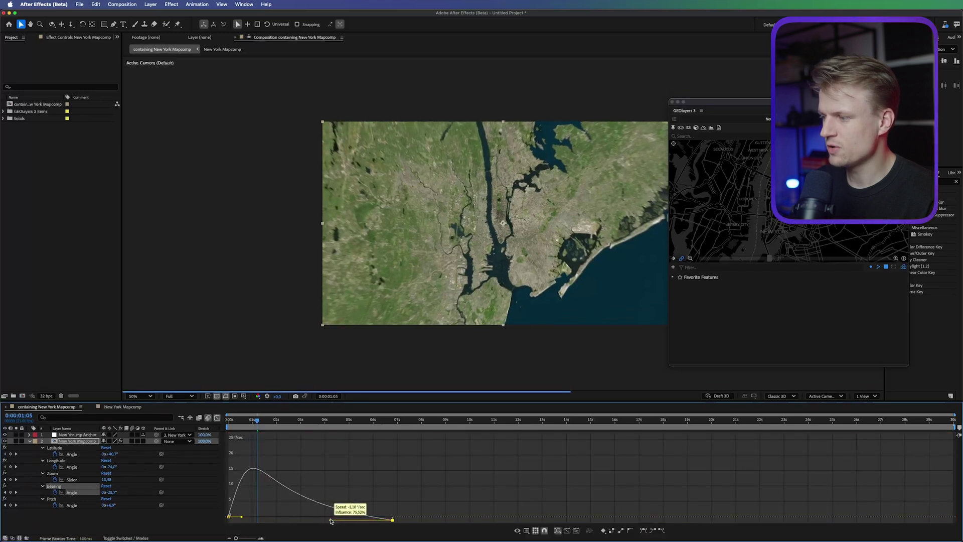
pyautogui.click(277, 421)
pyautogui.moveTo(277, 424); pyautogui.dragTo(288, 425)
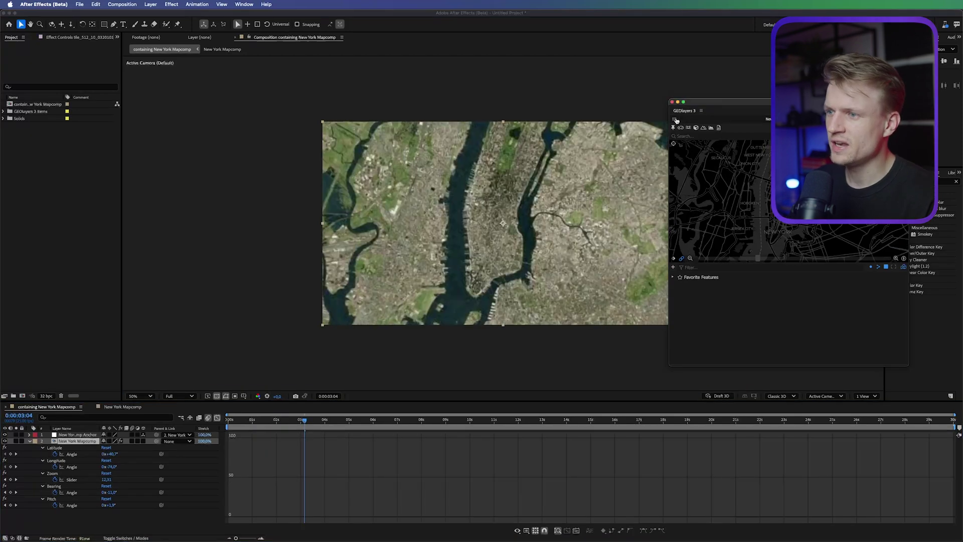
# - Change the New York Mapcomp's imagery to the Satellite style and scrub through the updated map animation
pyautogui.click(674, 121)
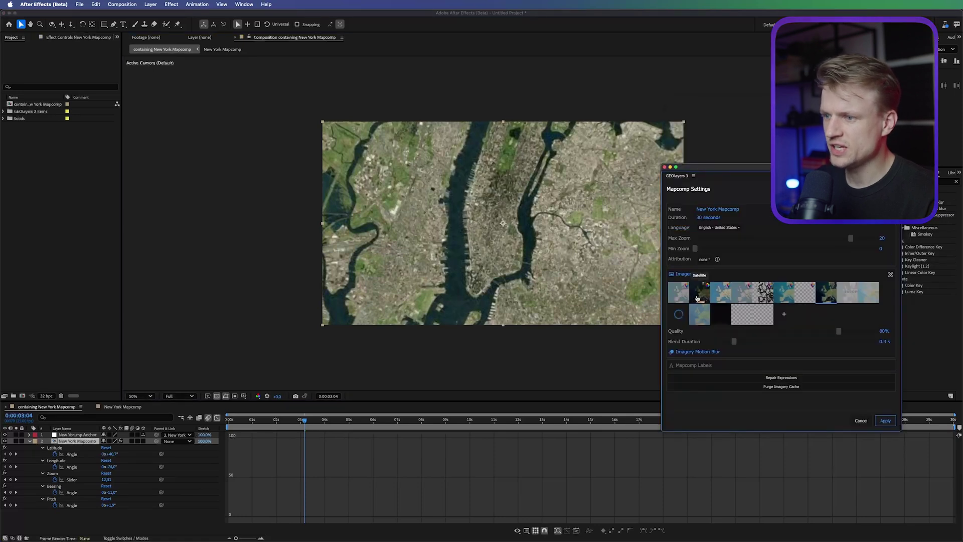
pyautogui.click(697, 298)
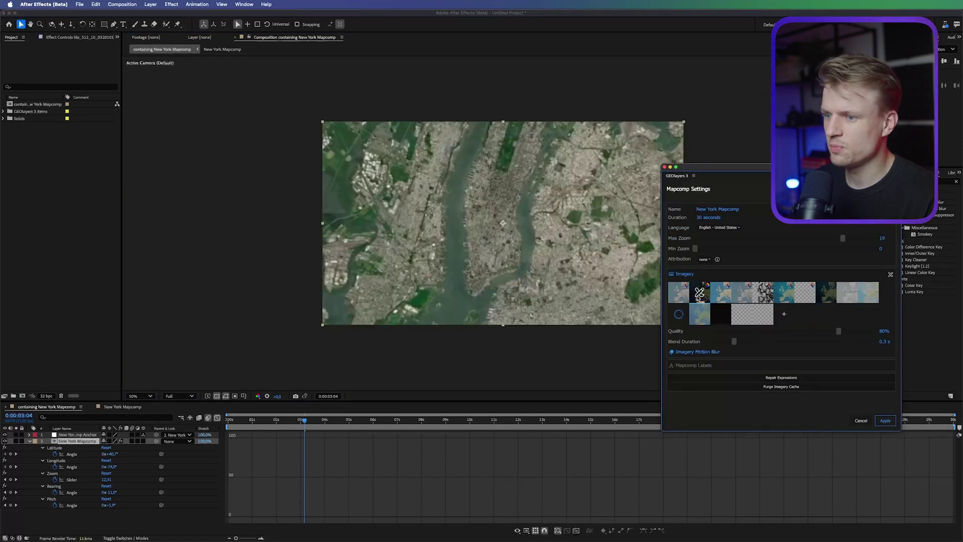
pyautogui.click(885, 420)
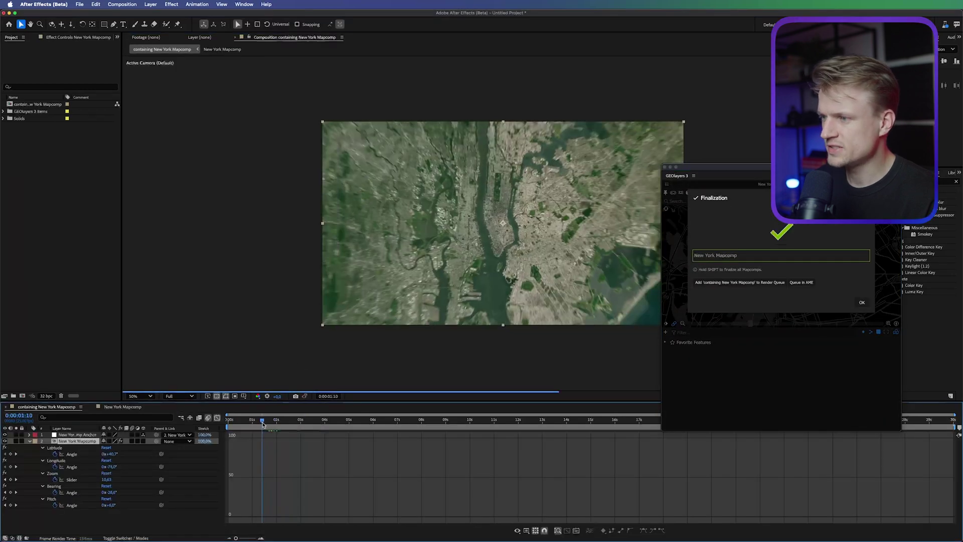
pyautogui.click(253, 424)
pyautogui.moveTo(252, 426); pyautogui.dragTo(346, 424)
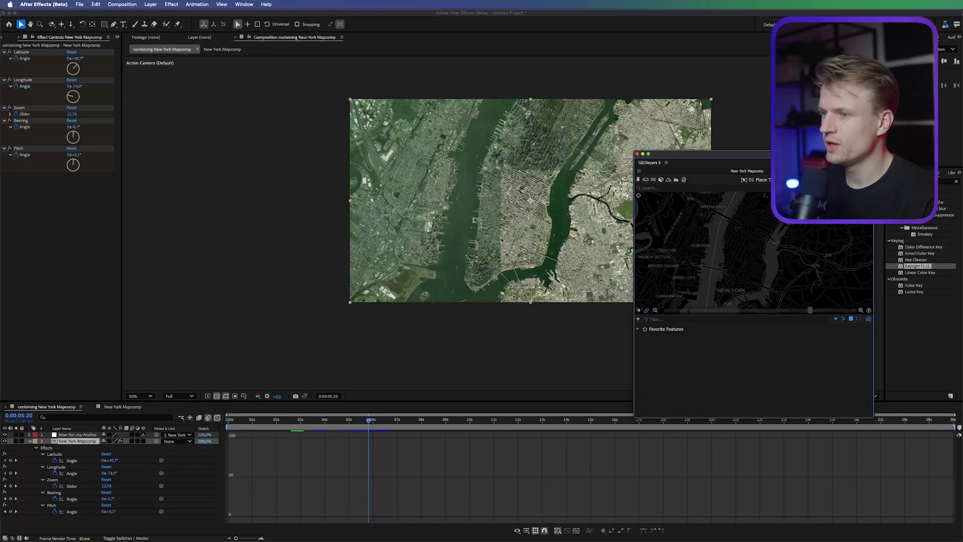
# - Try to key out the green river water on the New York Mapcomp layer with the Keylight (1.2) effect
pyautogui.moveTo(719, 155); pyautogui.dragTo(698, 170)
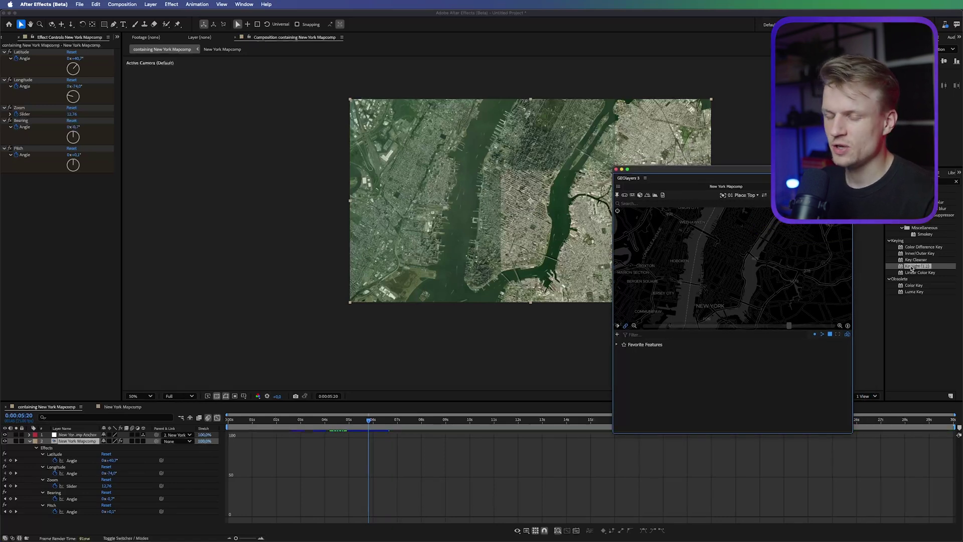
pyautogui.press('.')
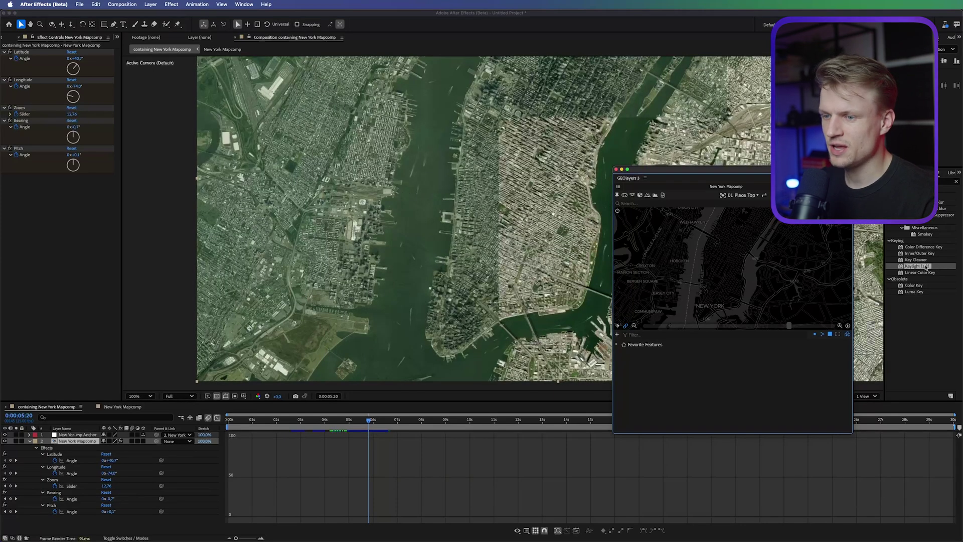
pyautogui.moveTo(924, 267); pyautogui.dragTo(73, 442)
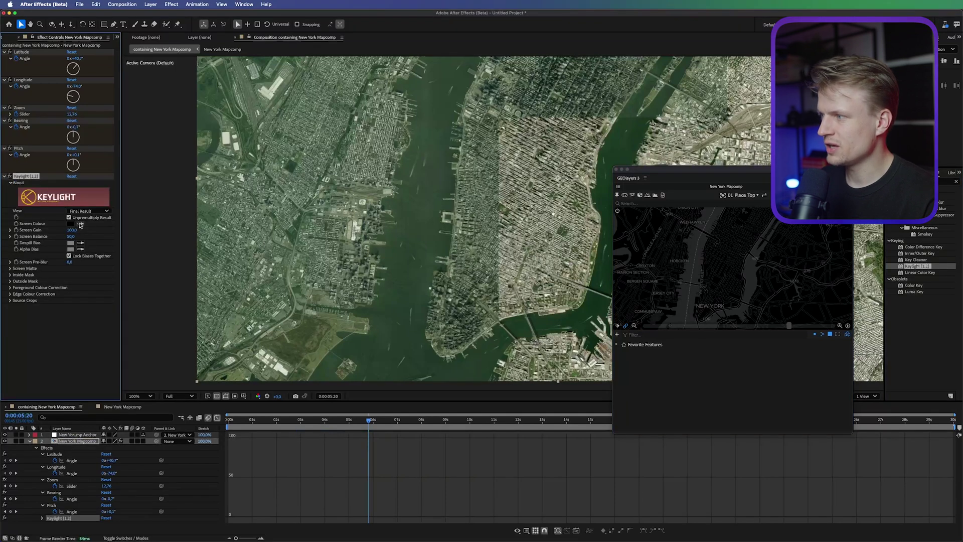
pyautogui.click(517, 323)
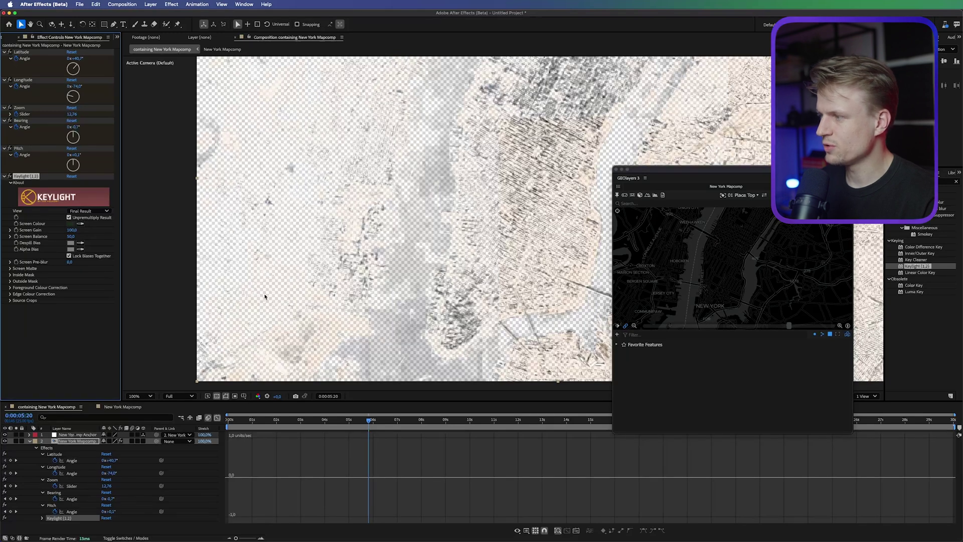
pyautogui.moveTo(72, 231); pyautogui.dragTo(40, 232)
pyautogui.press('super+z')
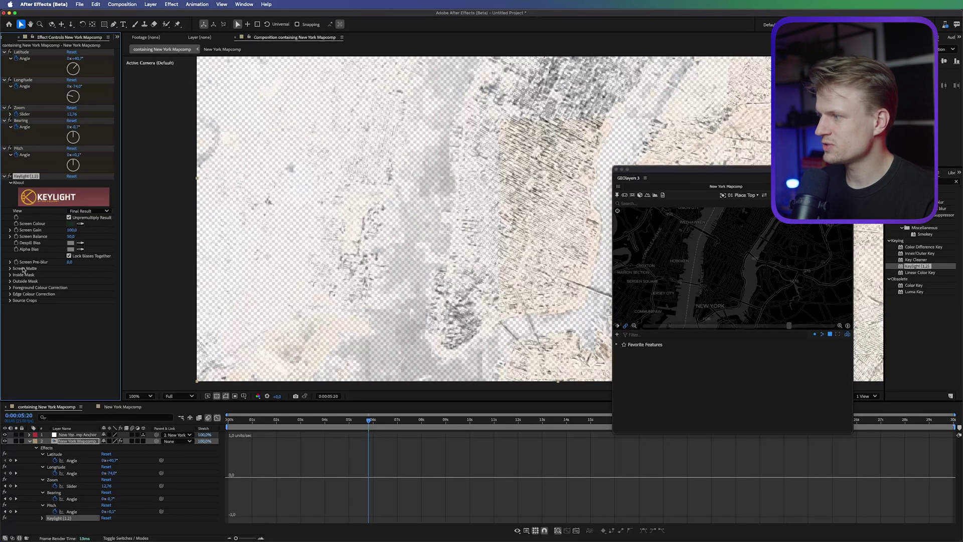
# - Try a Keylight Clip White value of 44 in the screen matte, inspect the river, and delete the effect
pyautogui.click(10, 268)
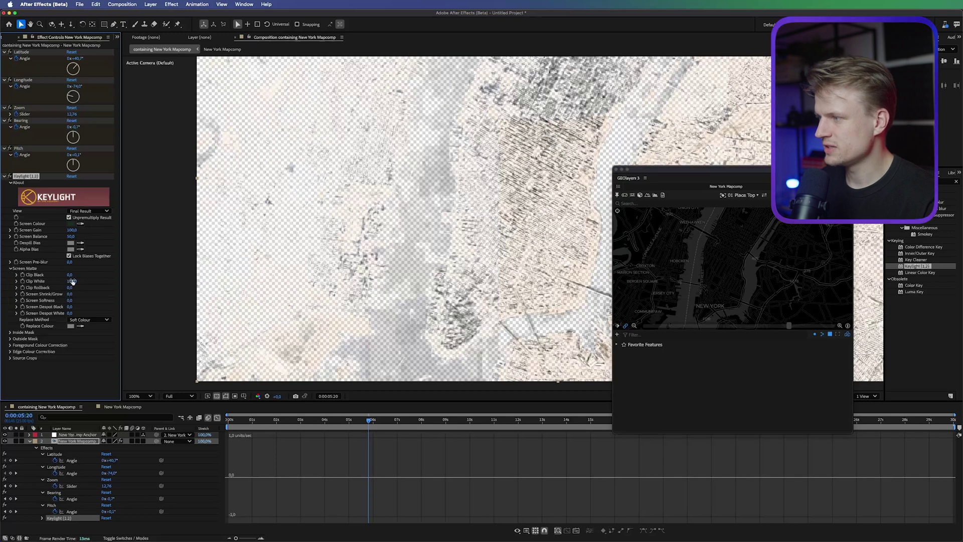
pyautogui.moveTo(62, 281); pyautogui.dragTo(30, 282)
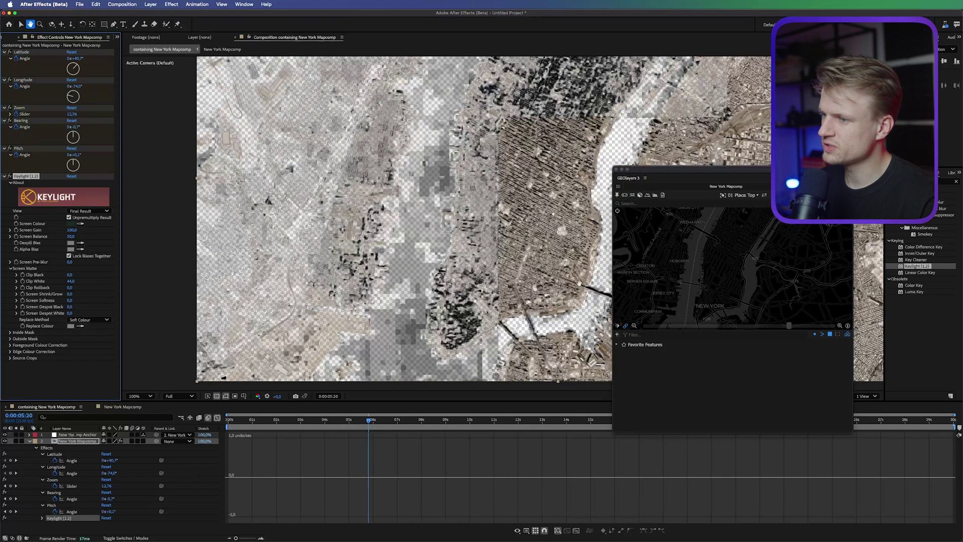
pyautogui.moveTo(534, 216); pyautogui.dragTo(393, 204)
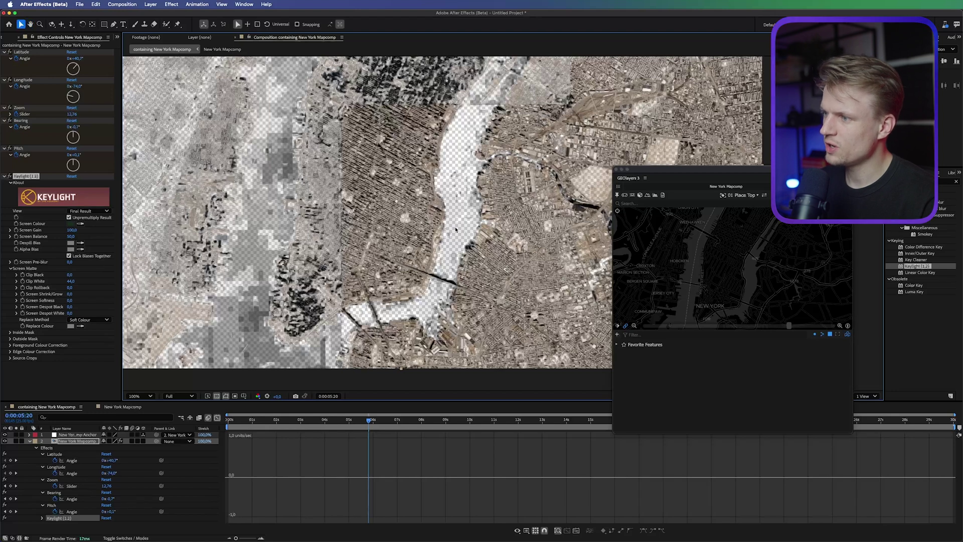
pyautogui.click(17, 176)
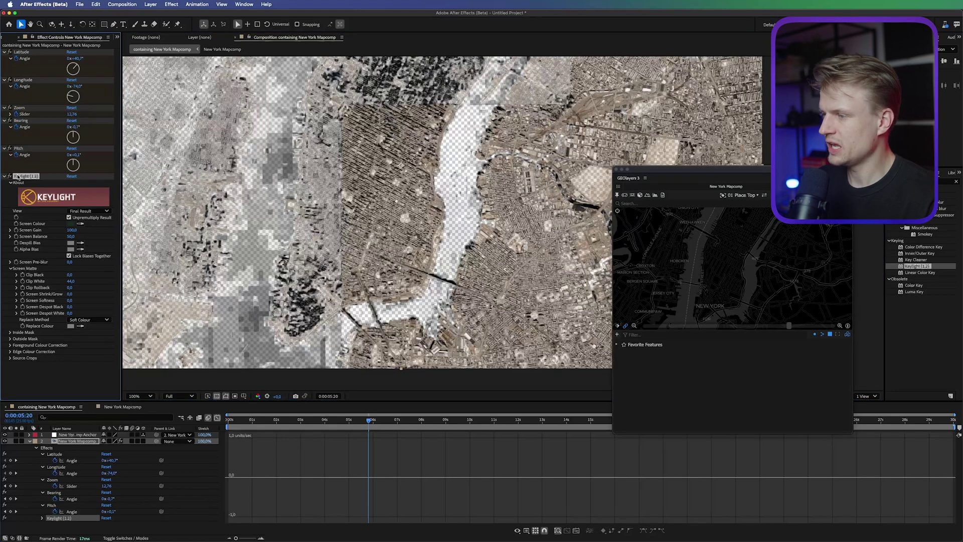
pyautogui.press('Delete')
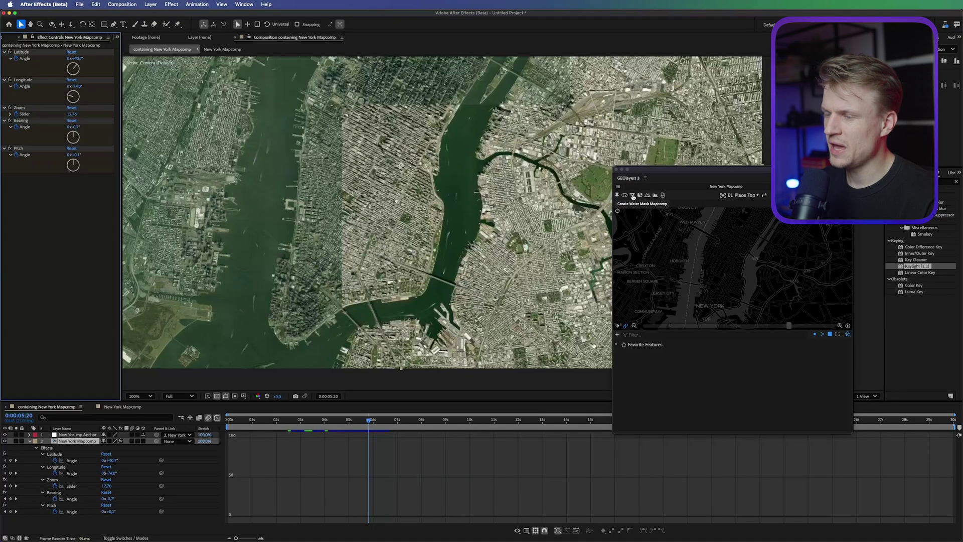
# - Create a GEOlayers Water Mask Mapcomp that cuts the water out of the map and collapse the map layer's properties
pyautogui.click(633, 195)
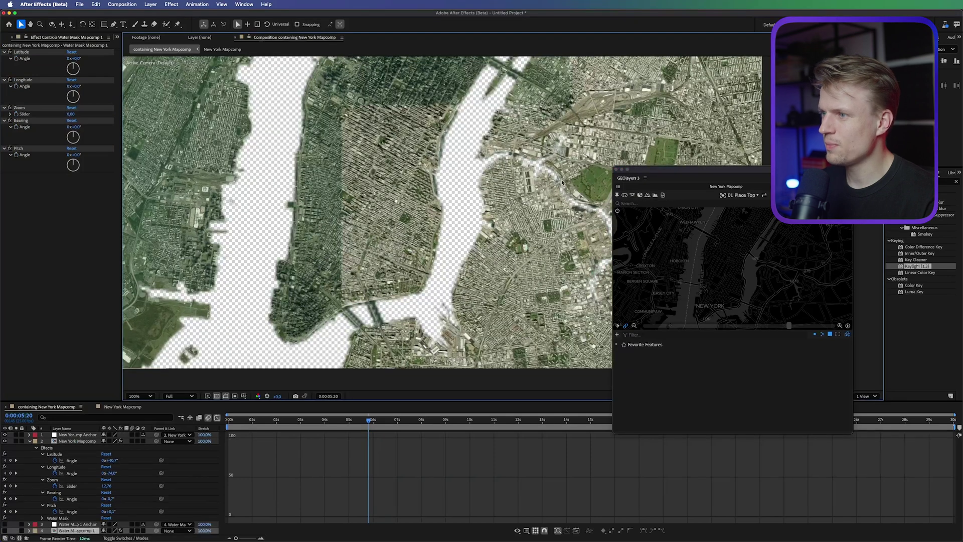
pyautogui.scroll(-1, 545, 176)
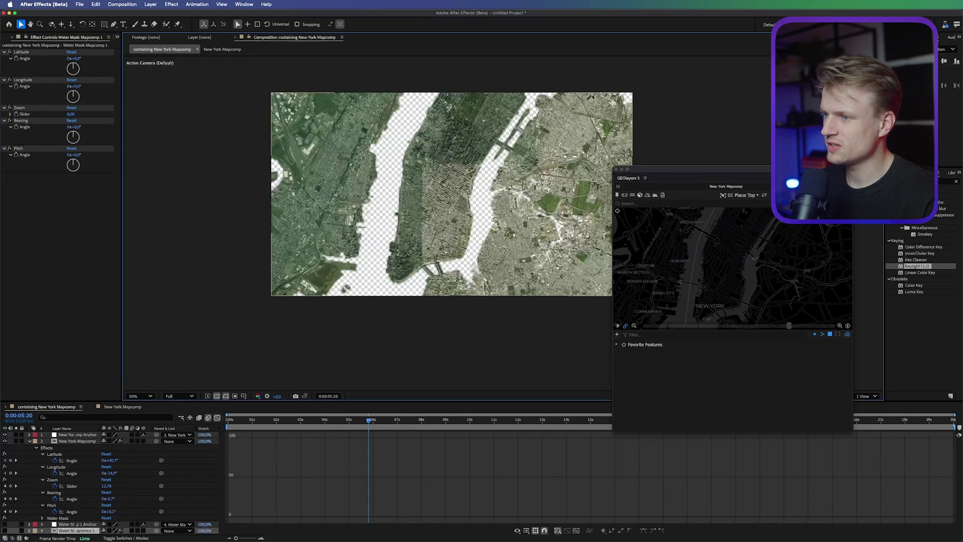
pyautogui.click(29, 441)
pyautogui.keyDown('super'); pyautogui.click(29, 441); pyautogui.keyUp('super')
pyautogui.click(29, 441)
# - Duplicate the New York Mapcomp layer and delete the Water Mask effect from the upper copy
pyautogui.click(72, 441)
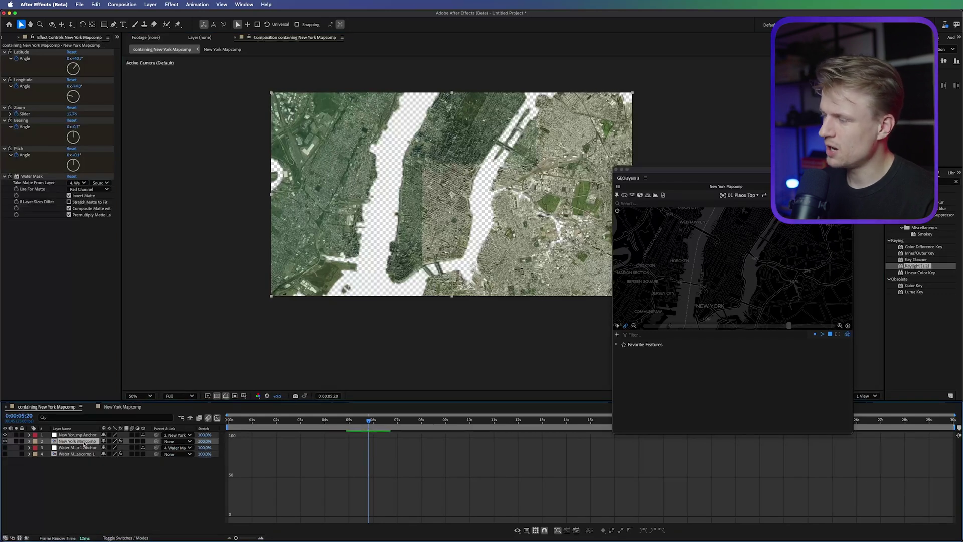
pyautogui.press('super+d')
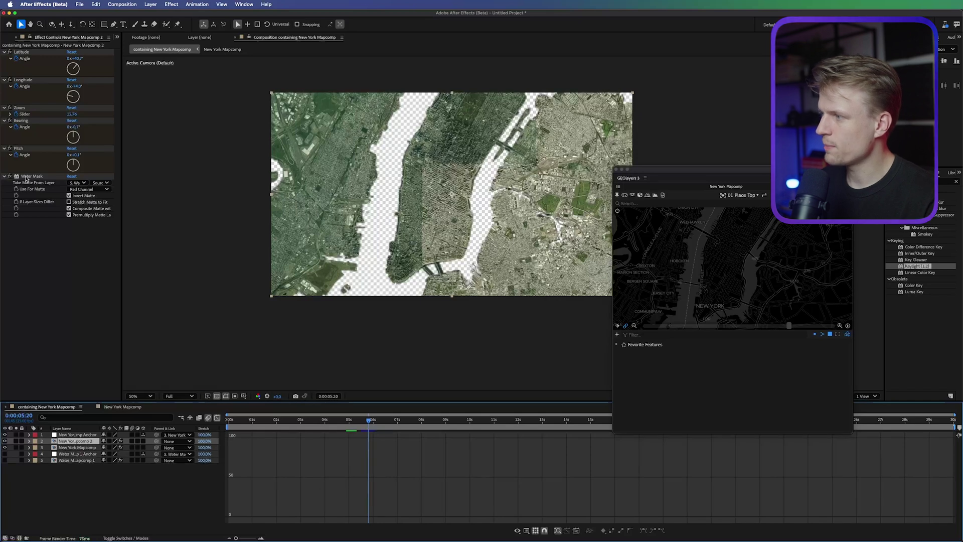
pyautogui.click(26, 177)
pyautogui.press('Delete')
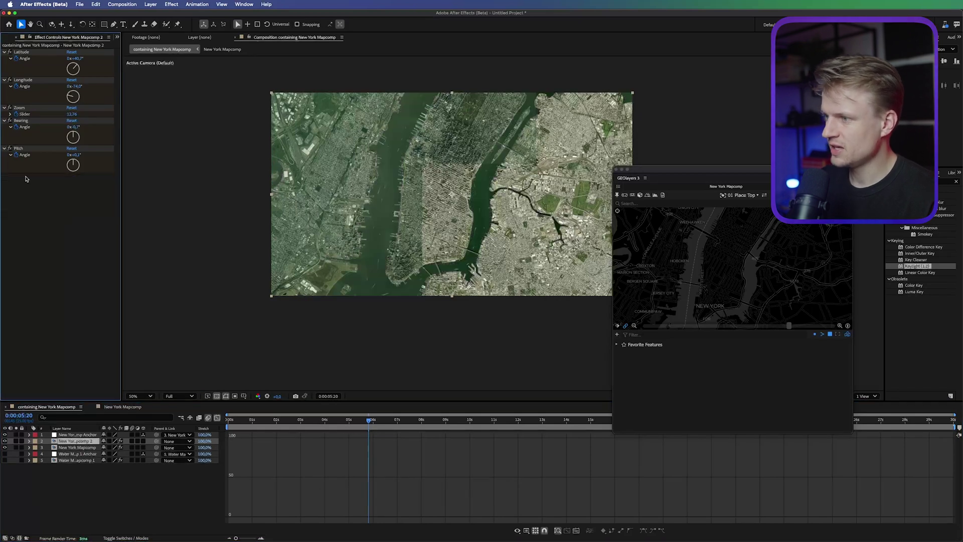
# - Lower the opacity of the duplicated, unmasked map layer to 61%
pyautogui.click(86, 442)
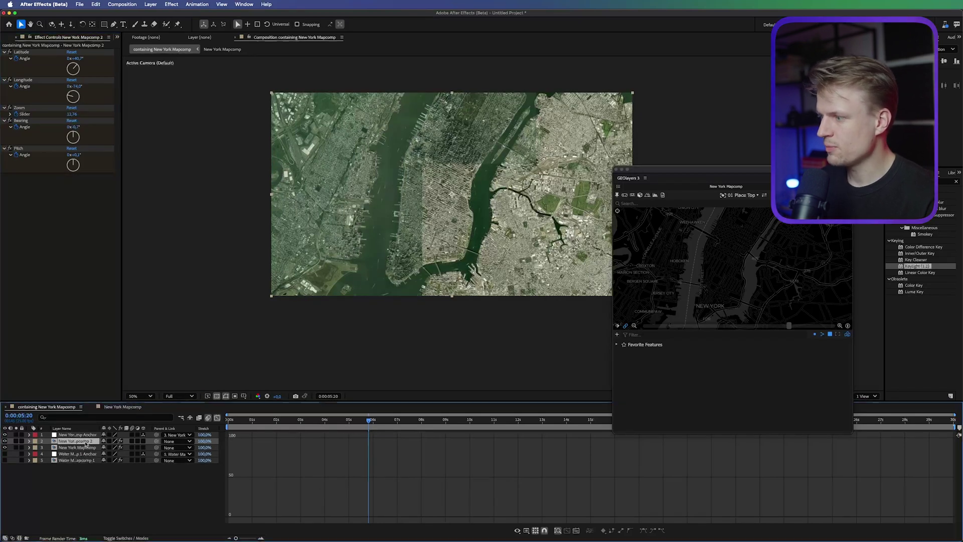
pyautogui.press('t')
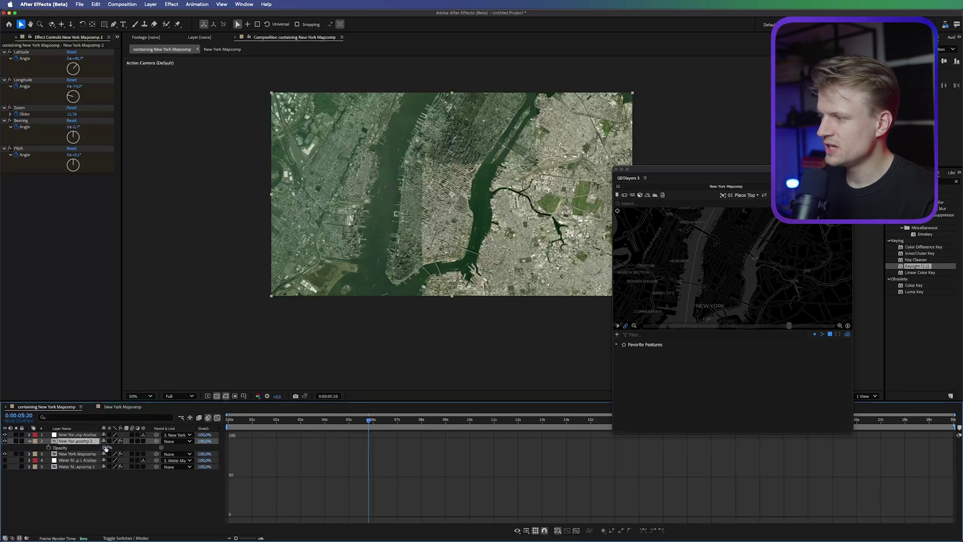
pyautogui.moveTo(105, 446); pyautogui.dragTo(91, 447)
# - Add the Ocean_top_4K.mov footage from the project to the composition as the top layer
pyautogui.click(117, 37)
pyautogui.click(136, 49)
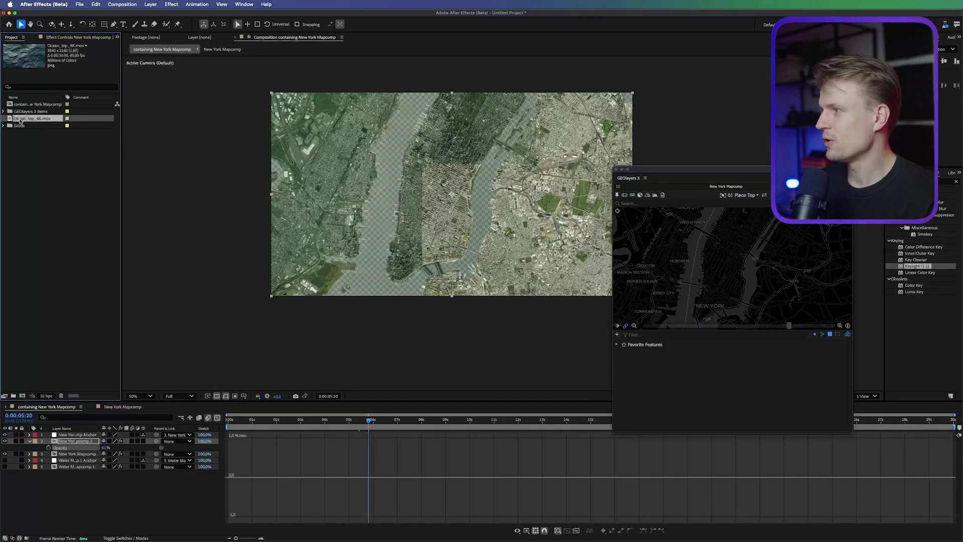
pyautogui.moveTo(20, 121); pyautogui.dragTo(454, 194)
# - Pin the ocean footage layer to the map with GEOlayers and scrub back to about 1.5 seconds to check its tracking
pyautogui.press(',')
pyautogui.press('.')
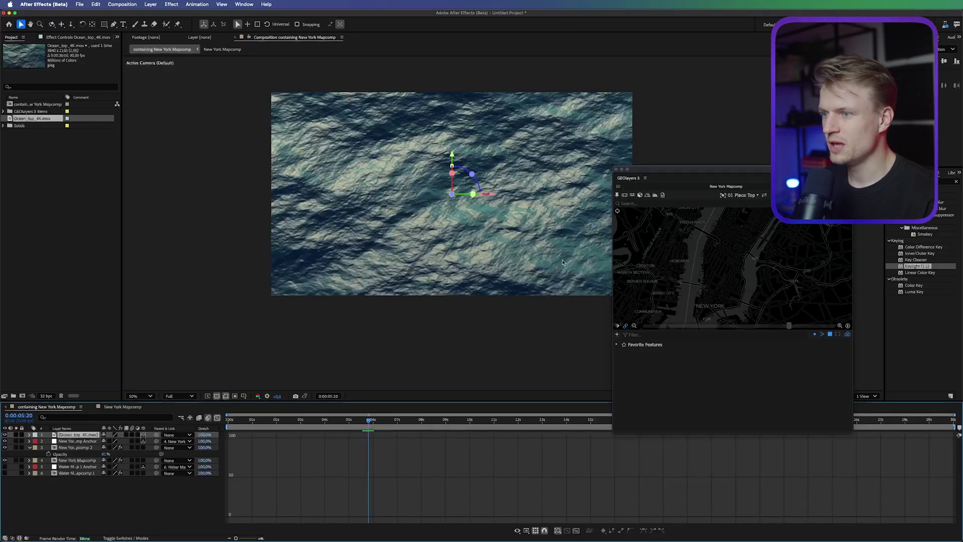
pyautogui.click(617, 195)
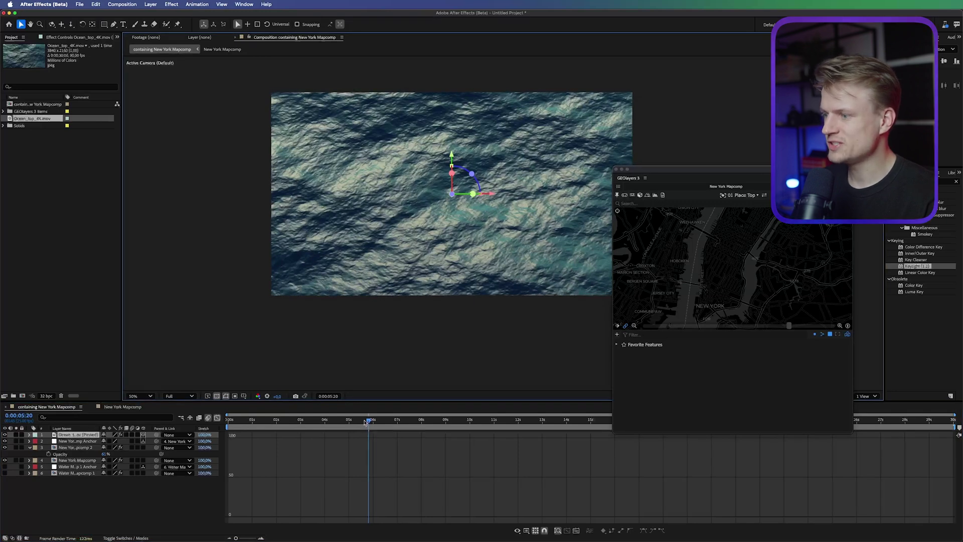
pyautogui.moveTo(370, 422); pyautogui.dragTo(270, 423)
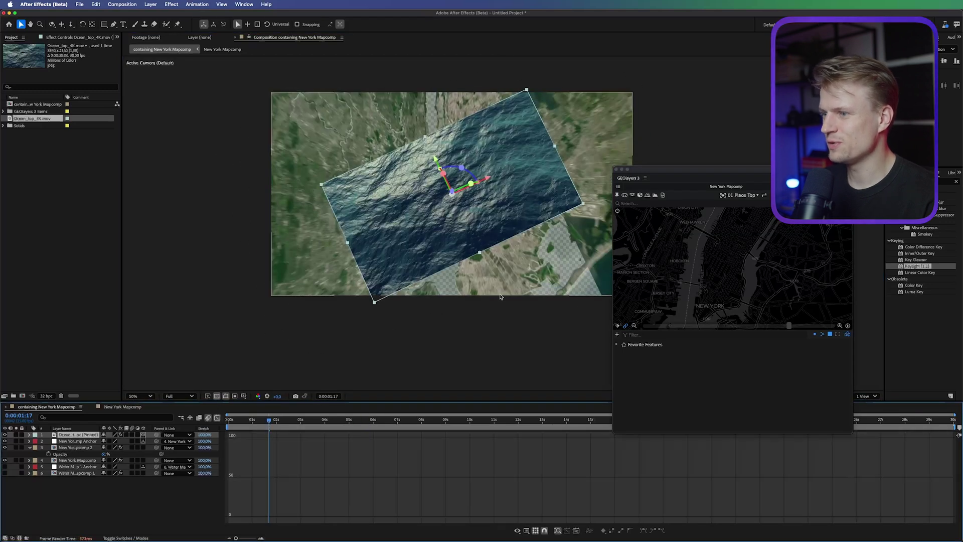
# - Move the pinned ocean footage layer beneath the New York Mapcomp layer and check the masked water at about 1:16
pyautogui.moveTo(271, 423); pyautogui.dragTo(253, 423)
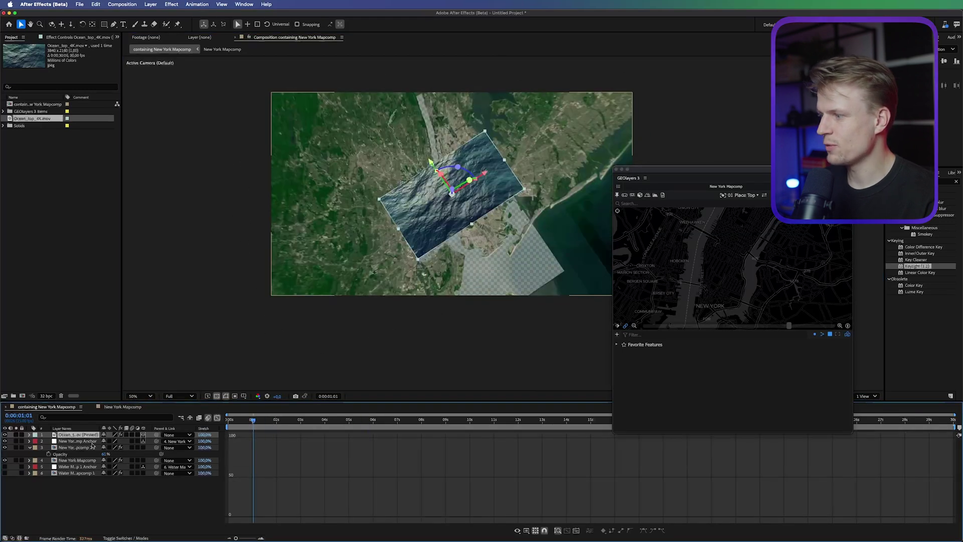
pyautogui.moveTo(80, 436); pyautogui.dragTo(84, 466)
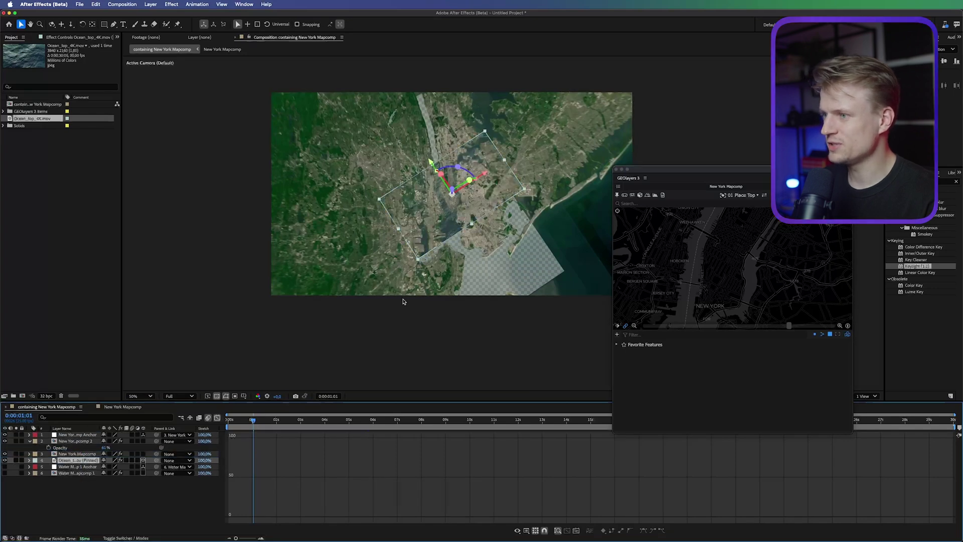
pyautogui.click(276, 420)
pyautogui.moveTo(276, 420); pyautogui.dragTo(268, 421)
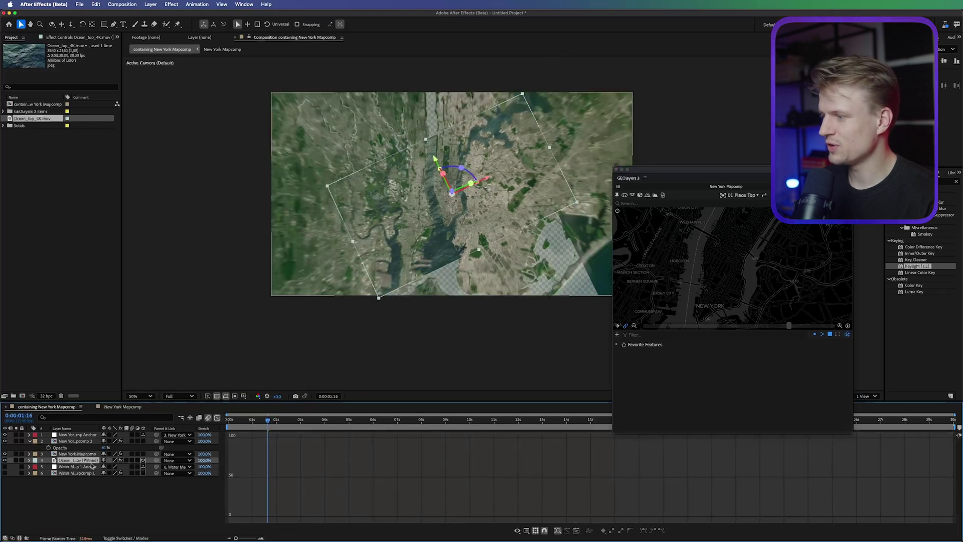
# - Scale up the pinned ocean footage until it covers the masked water areas, and switch the Graph Editor back to layer bars
pyautogui.press('s')
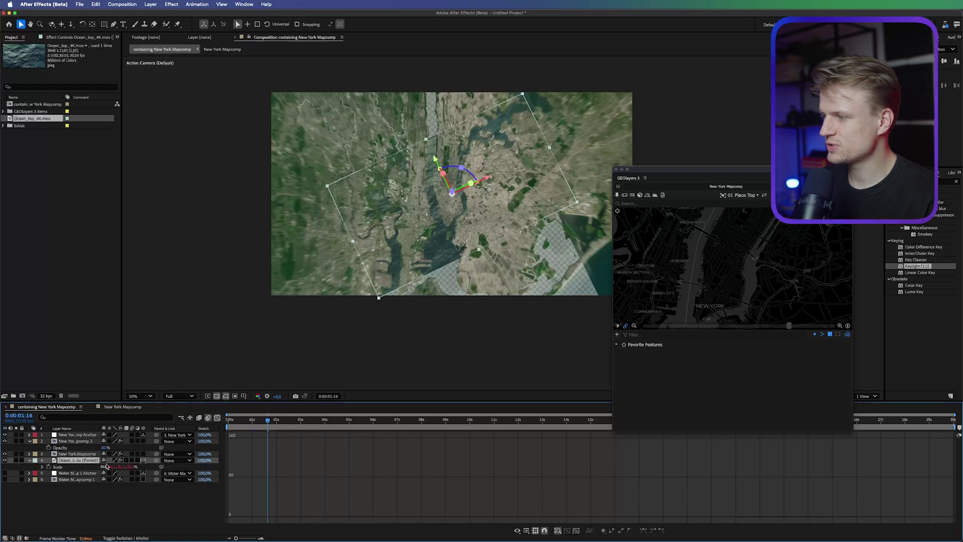
pyautogui.moveTo(131, 467); pyautogui.dragTo(178, 459)
pyautogui.click(218, 417)
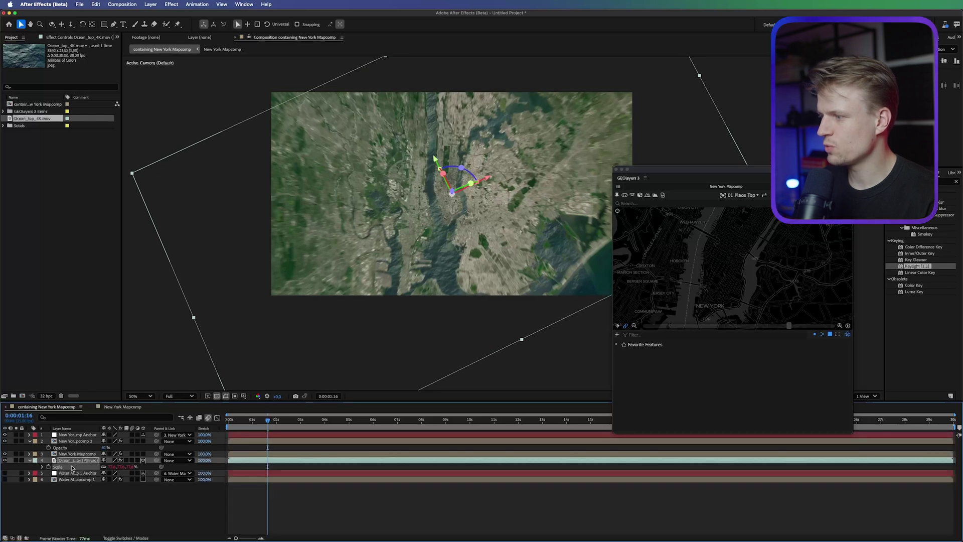
# - Shift all layers about 1.6 seconds earlier so that the composition starts in the middle of the map zoom
pyautogui.press('super+a')
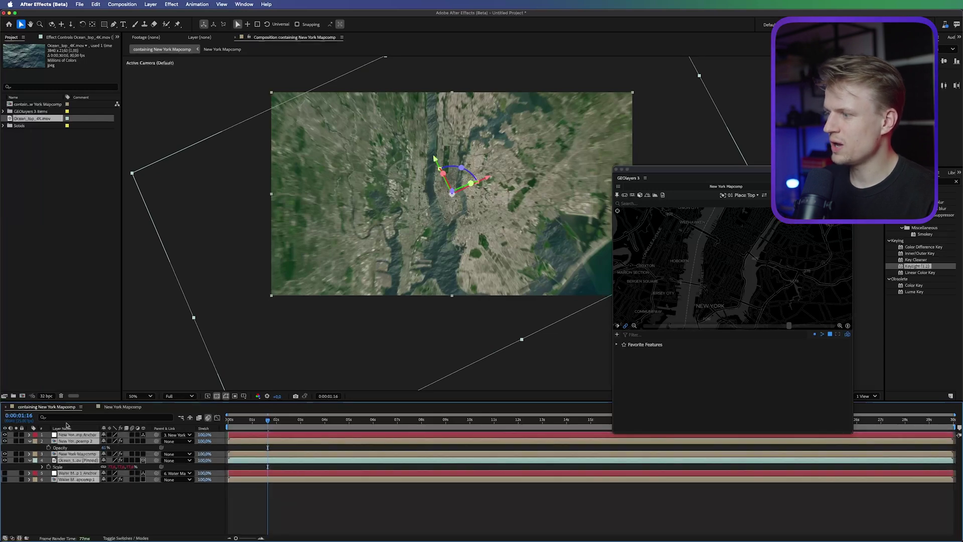
pyautogui.moveTo(271, 441); pyautogui.dragTo(232, 437)
pyautogui.click(228, 420)
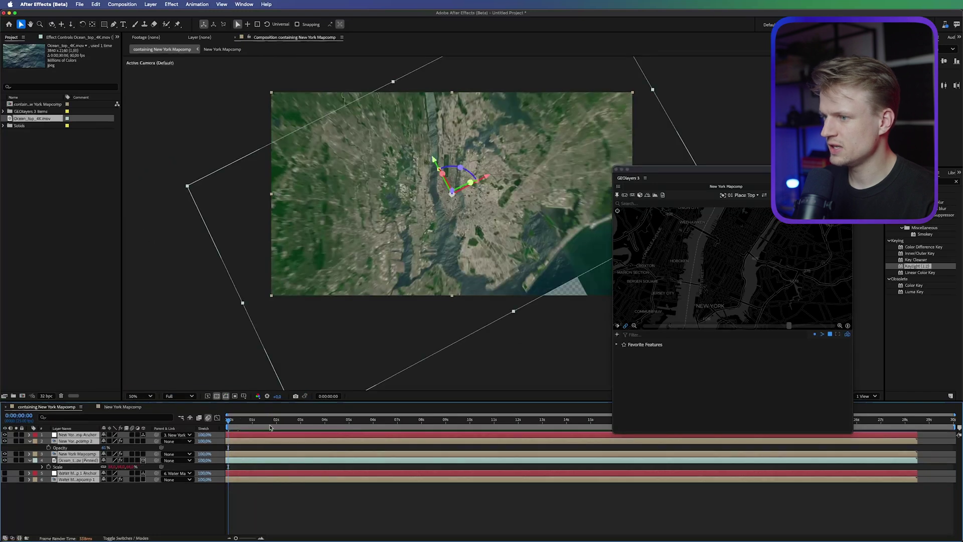
pyautogui.click(301, 506)
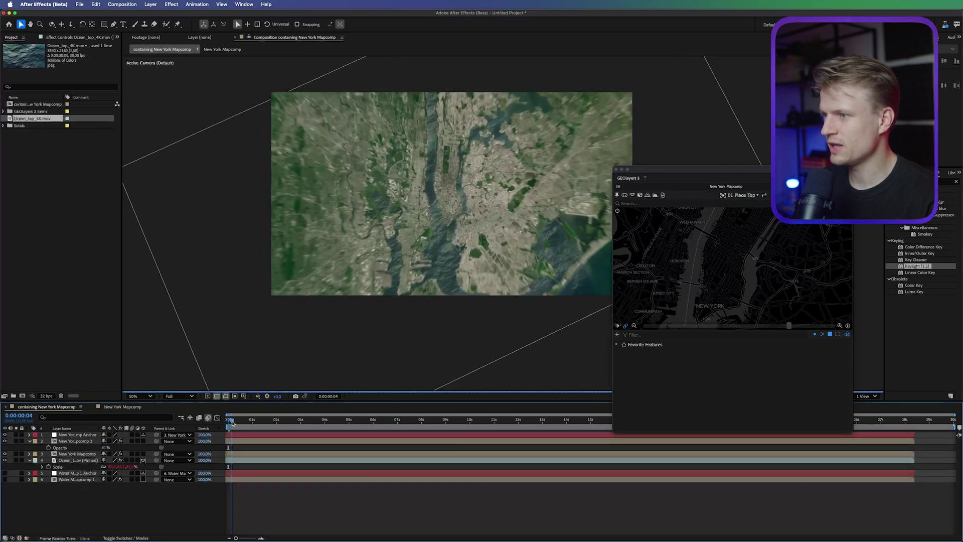
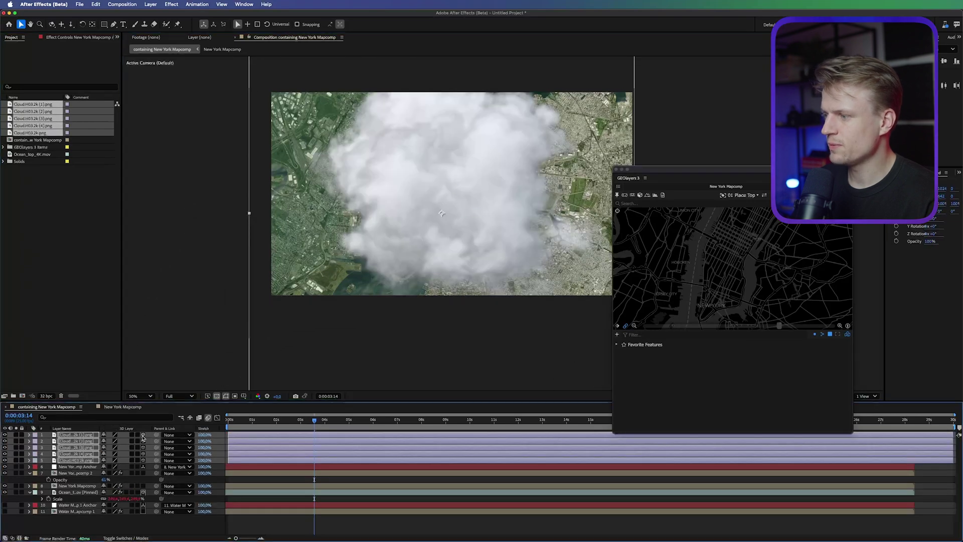
# - Pin the five selected cloud PNG layers to the map with GEOlayers and return to the first frame
pyautogui.click(620, 195)
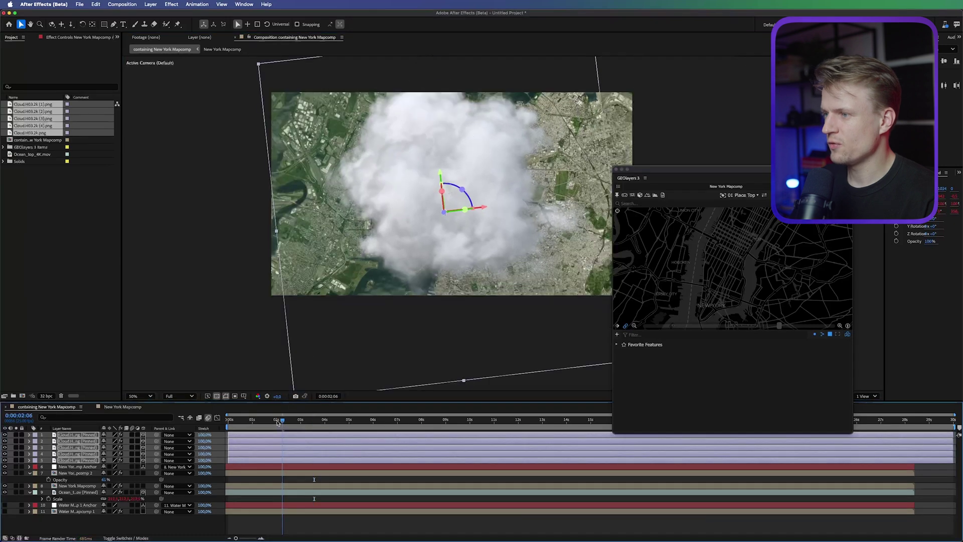
pyautogui.click(232, 420)
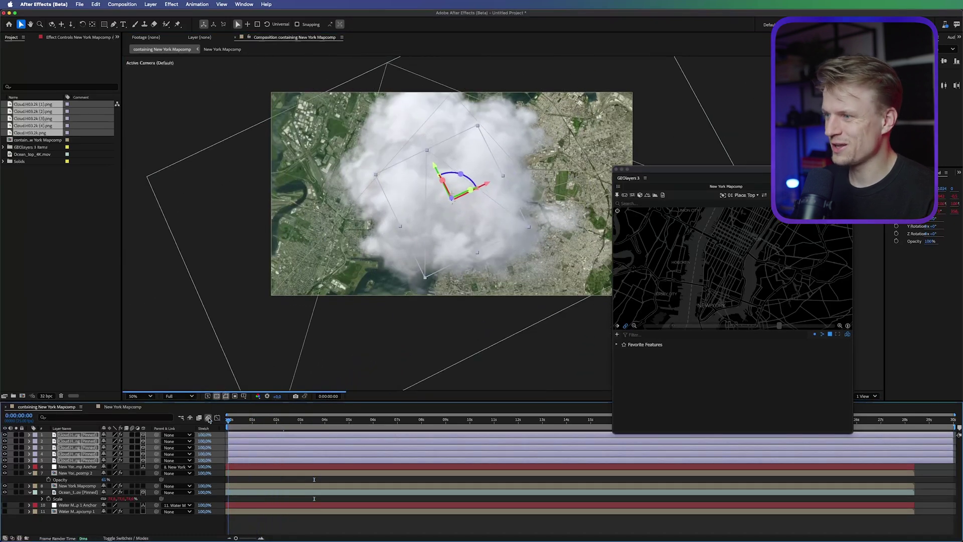
pyautogui.press('Home')
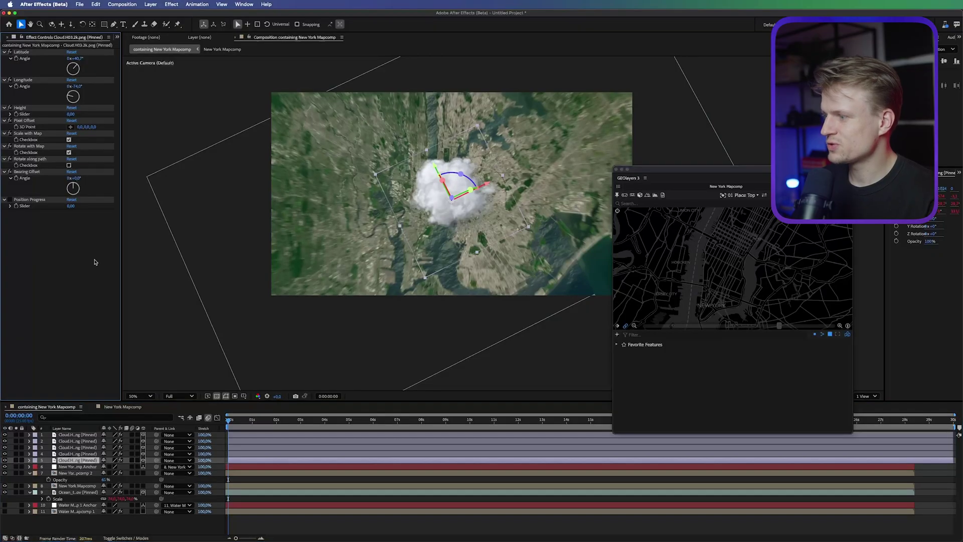
# - Raise the lowest cloud layer, Cloud.H03.2k.png, with Pixel Offset, rotate its bearing, and place it over the map's southwest
pyautogui.click(85, 454)
pyautogui.click(85, 461)
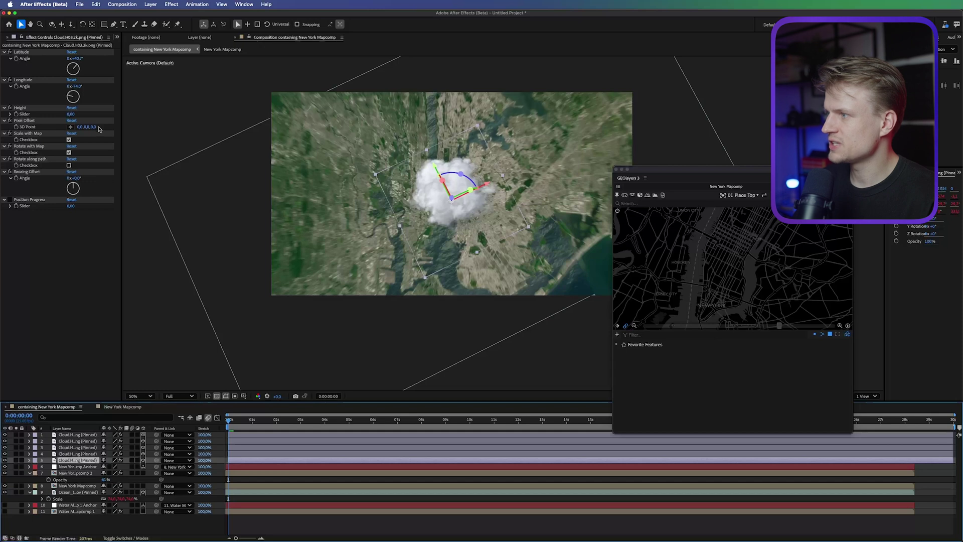
pyautogui.moveTo(94, 128); pyautogui.dragTo(612, 114)
pyautogui.moveTo(78, 127); pyautogui.dragTo(1, 132)
pyautogui.moveTo(82, 128); pyautogui.dragTo(224, 127)
pyautogui.moveTo(78, 178)
pyautogui.mouseDown()
pyautogui.moveTo(111, 176)
pyautogui.moveTo(92, 177)
pyautogui.mouseUp()
pyautogui.moveTo(83, 127); pyautogui.dragTo(118, 128)
# - Place cloud layer (4) over the map's northeast with Pixel Offset at about 1613, 279, 833 and enlarge it
pyautogui.hotkey('ctrl', 'Up')
pyautogui.moveTo(331, 108); pyautogui.dragTo(393, 110)
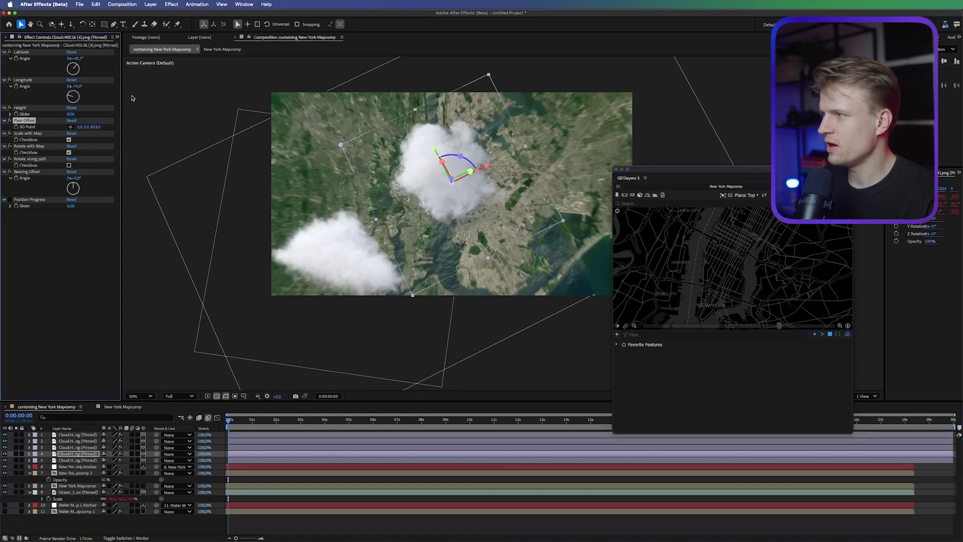
pyautogui.moveTo(79, 128); pyautogui.dragTo(96, 111)
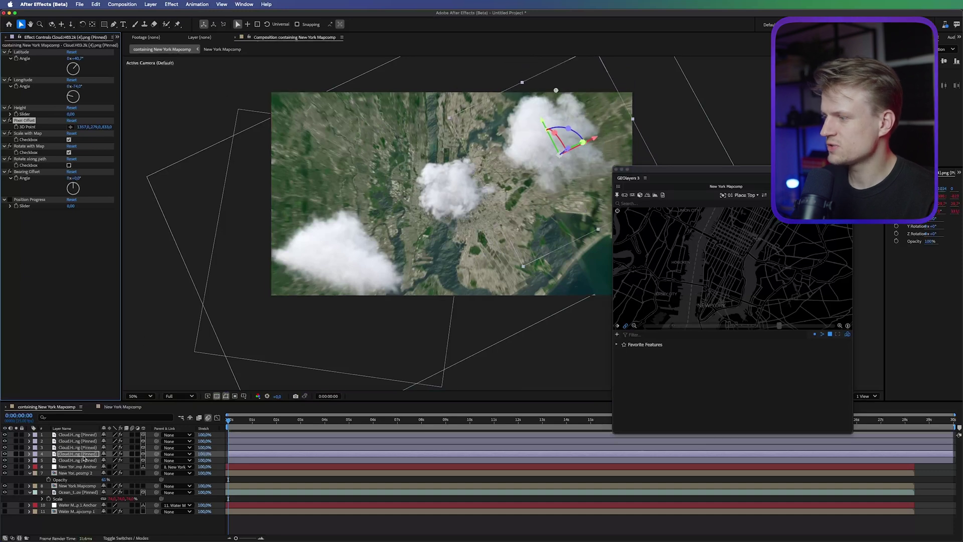
pyautogui.click(83, 456)
pyautogui.press('s')
pyautogui.moveTo(127, 460); pyautogui.dragTo(165, 454)
pyautogui.moveTo(88, 126); pyautogui.dragTo(169, 276)
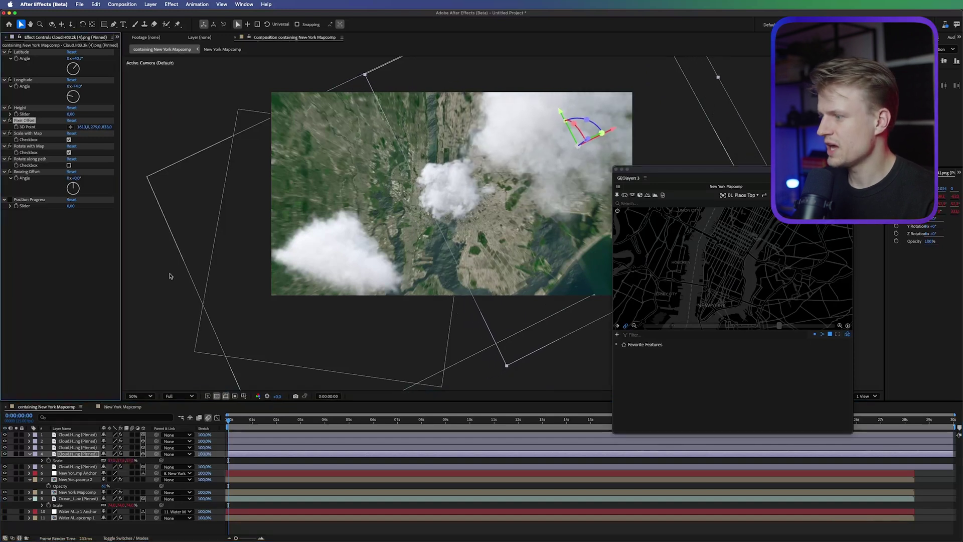
# - Enlarge the lowest cloud layer and offset it further toward the map's southwest edge
pyautogui.click(84, 448)
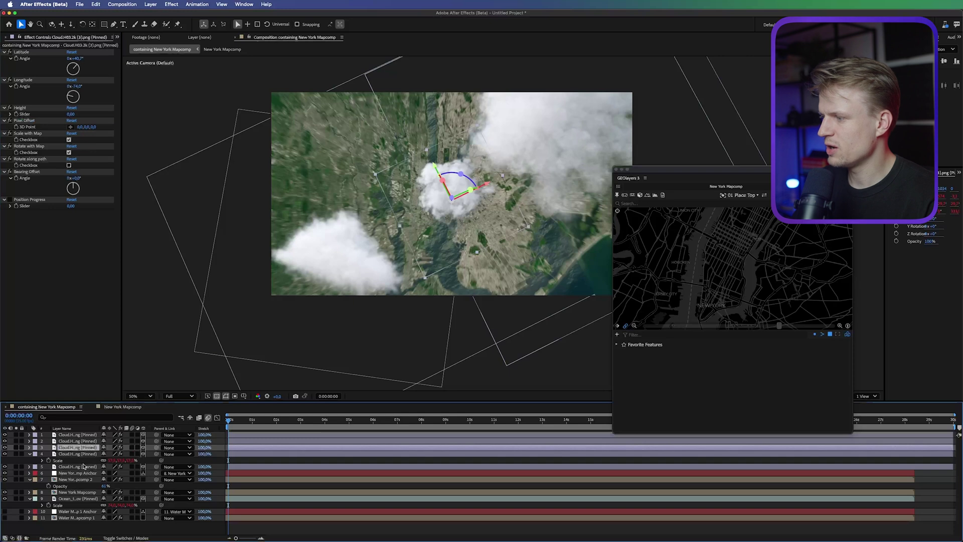
pyautogui.click(84, 466)
pyautogui.press('s')
pyautogui.moveTo(129, 475); pyautogui.dragTo(142, 474)
pyautogui.moveTo(86, 126); pyautogui.dragTo(64, 129)
# - Place cloud layer (3) over the map's northwest with Pixel Offset at about -755, -672, 464 and enlarge it
pyautogui.click(83, 454)
pyautogui.click(84, 447)
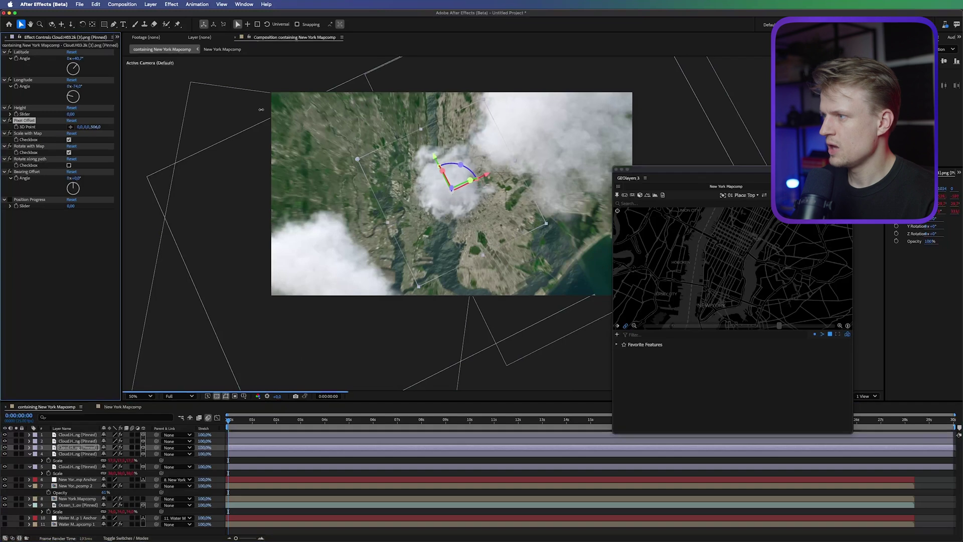
pyautogui.moveTo(261, 110); pyautogui.dragTo(242, 114)
pyautogui.moveTo(114, 124); pyautogui.dragTo(55, 164)
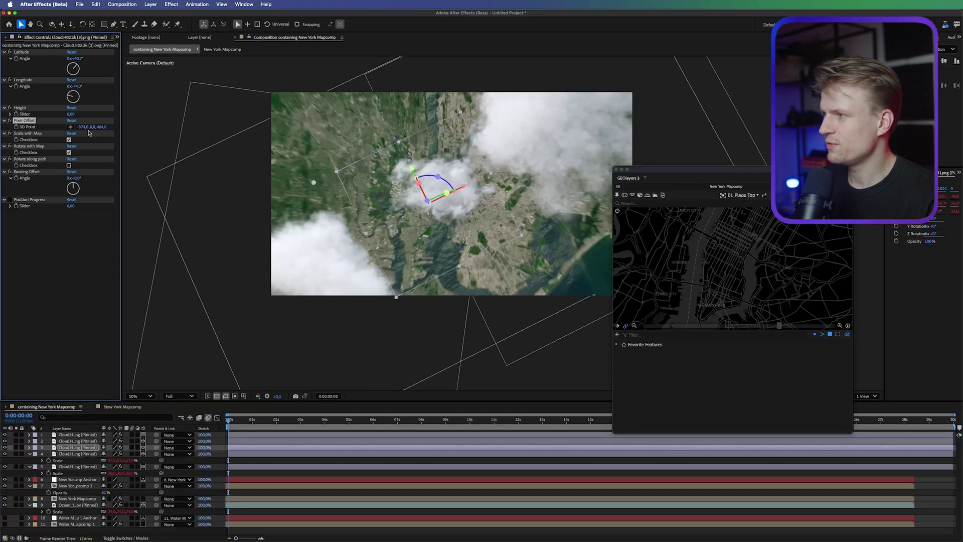
pyautogui.moveTo(57, 127); pyautogui.dragTo(3, 133)
pyautogui.moveTo(288, 160); pyautogui.dragTo(289, 162)
pyautogui.moveTo(95, 127); pyautogui.dragTo(77, 127)
pyautogui.press('s')
pyautogui.moveTo(123, 459); pyautogui.dragTo(154, 450)
# - At 1:02, move cloud layer (2) to the map's south with Pixel Offset Y at about 1336 and Z at about 197
pyautogui.click(79, 442)
pyautogui.moveTo(228, 421); pyautogui.dragTo(254, 421)
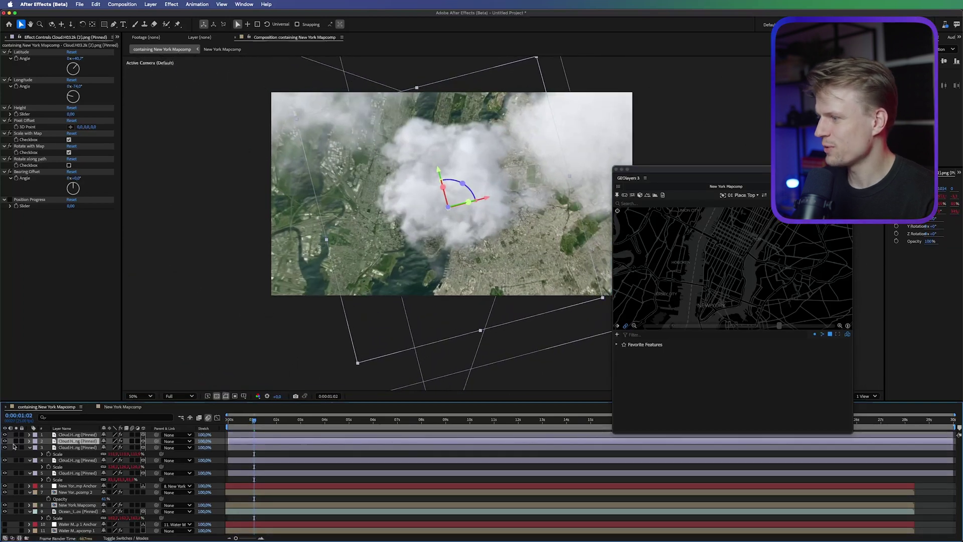
pyautogui.moveTo(93, 127); pyautogui.dragTo(170, 127)
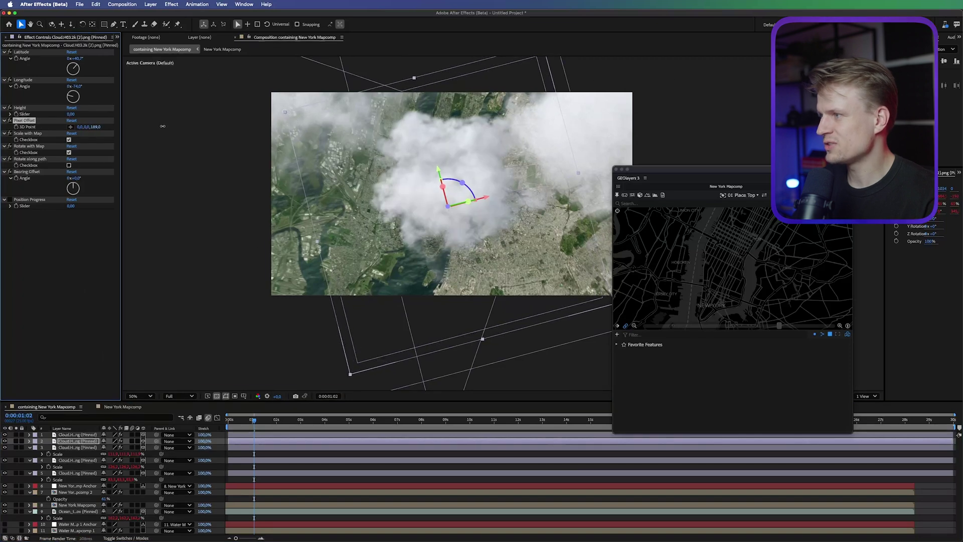
pyautogui.moveTo(80, 126); pyautogui.dragTo(619, 99)
pyautogui.press('s')
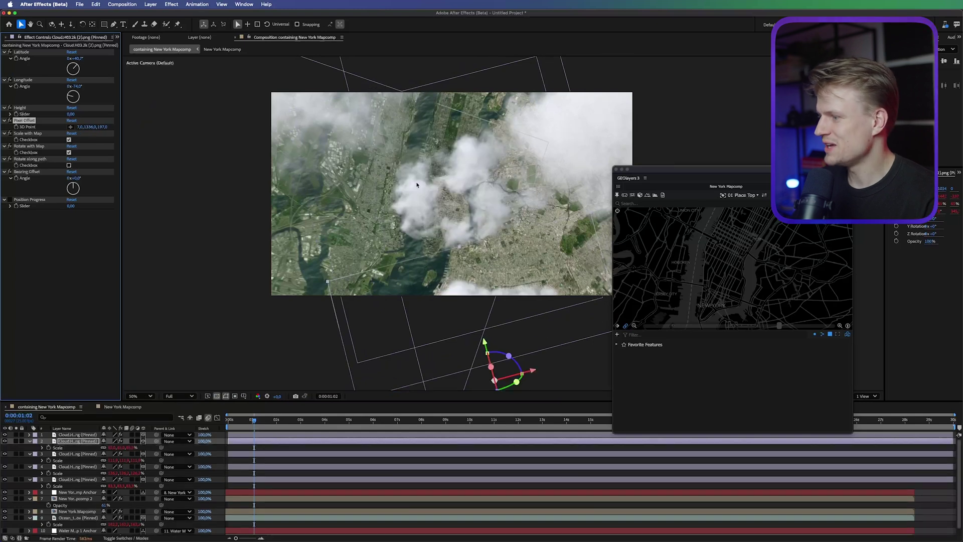
# - Rotate cloud layer (1) to a Bearing Offset of 28° and set its Pixel Offset to about -1181, 493, 790
pyautogui.click(76, 434)
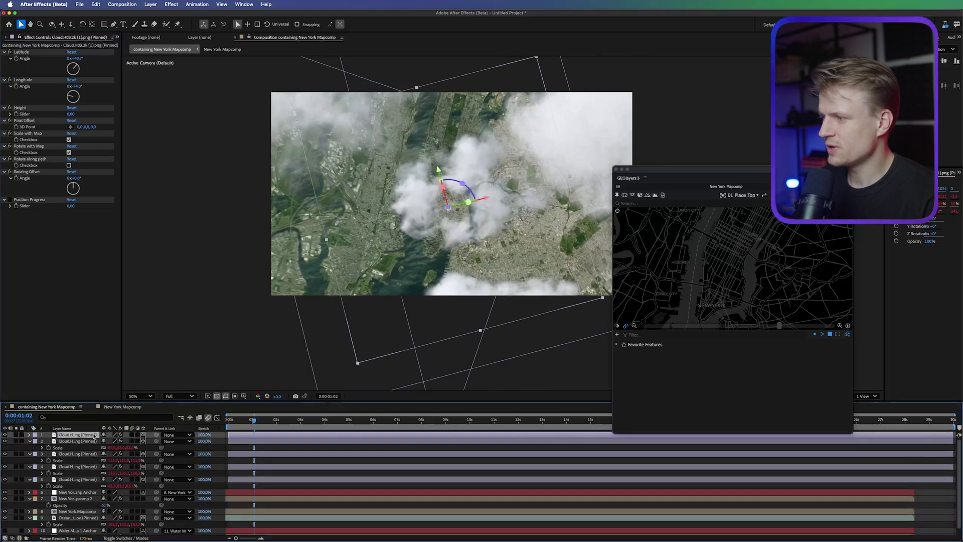
pyautogui.moveTo(70, 178); pyautogui.dragTo(86, 179)
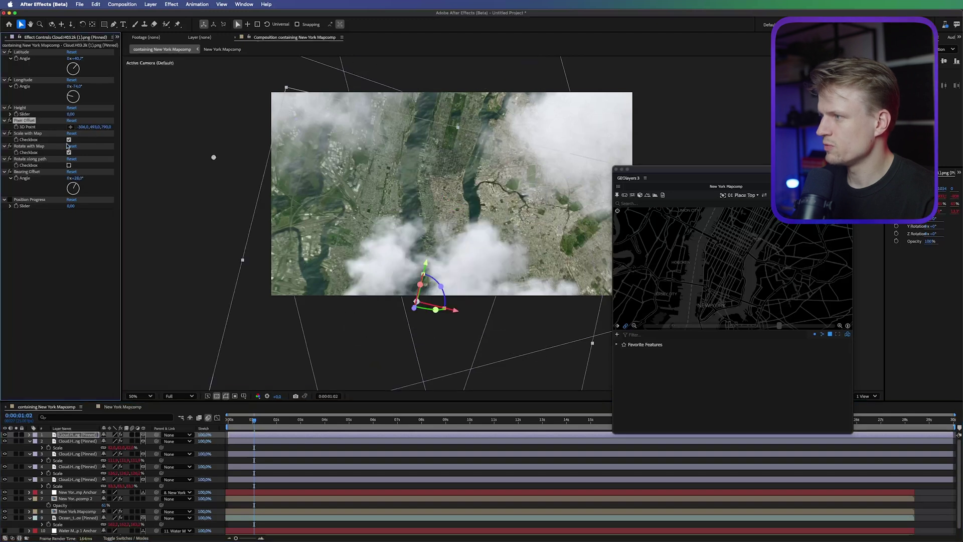
pyautogui.moveTo(85, 127); pyautogui.dragTo(41, 140)
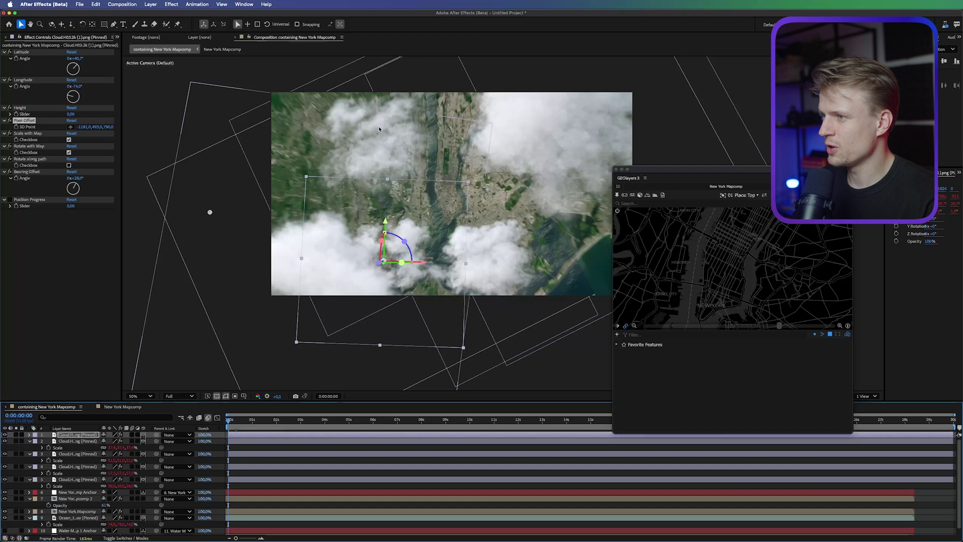
# - Examine the placement of the individual cloud layers at the first frame and at about 1:23
pyautogui.click(380, 129)
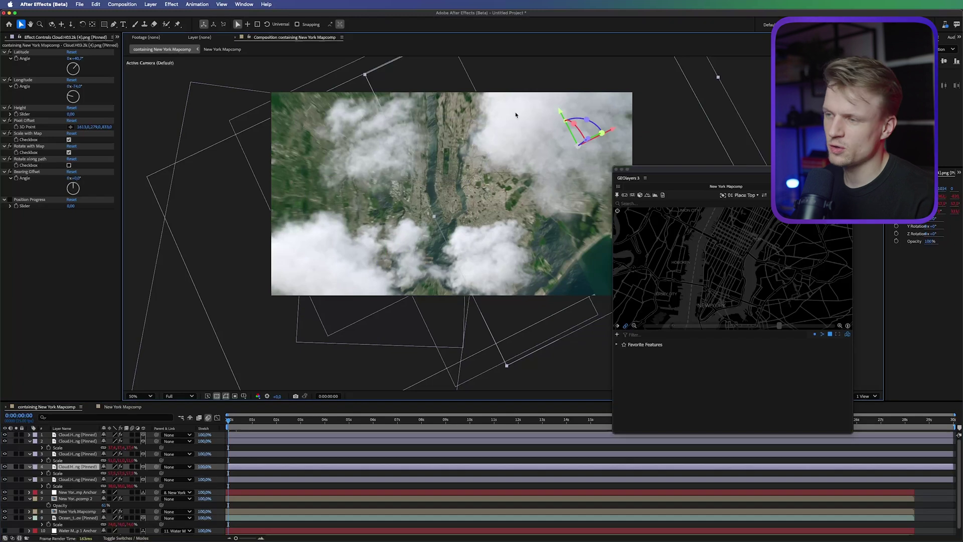
pyautogui.click(348, 142)
pyautogui.click(397, 151)
pyautogui.click(383, 175)
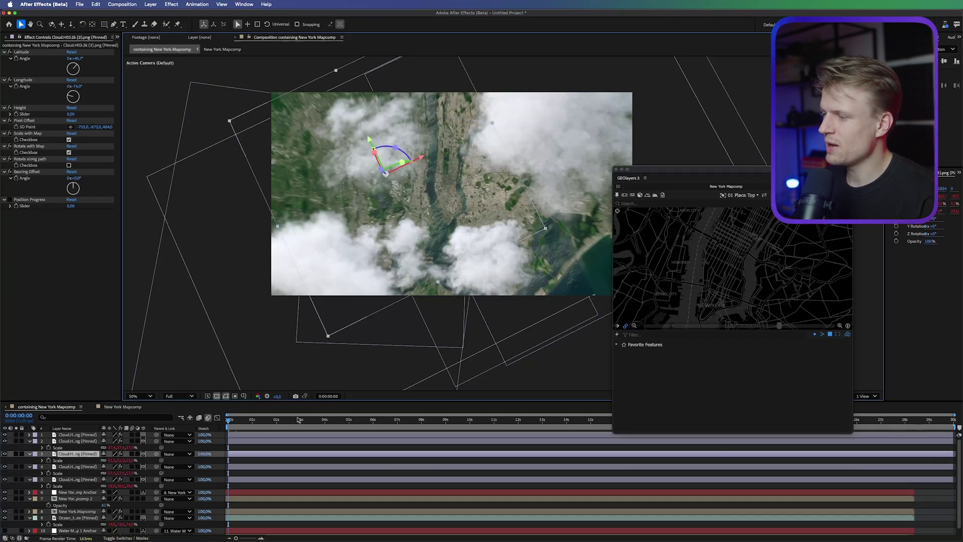
pyautogui.click(275, 426)
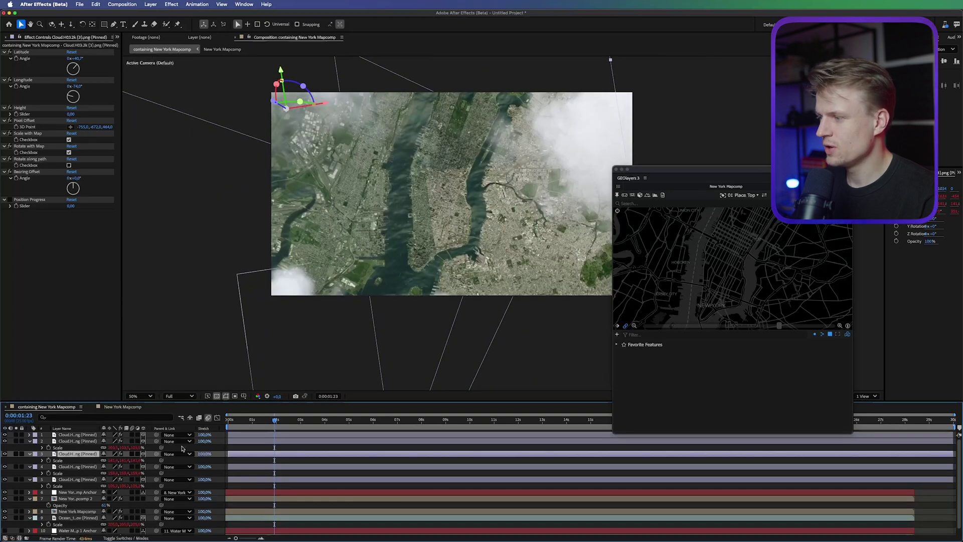
pyautogui.click(84, 442)
pyautogui.click(84, 435)
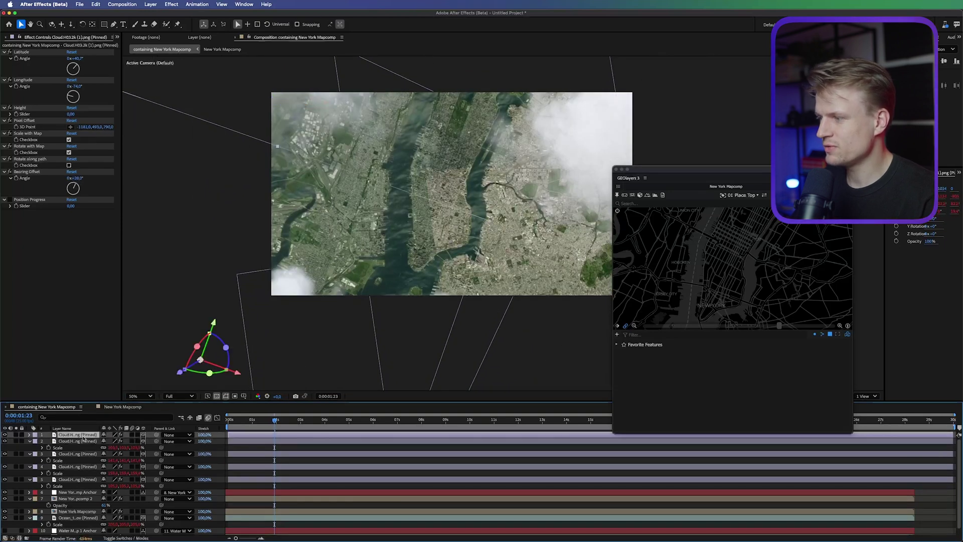
# - Animate cloud layer (4) by keyframing its Pixel Offset at the first frame and setting its X value to 1384 at 4:09
pyautogui.click(84, 466)
pyautogui.moveTo(262, 422); pyautogui.dragTo(227, 424)
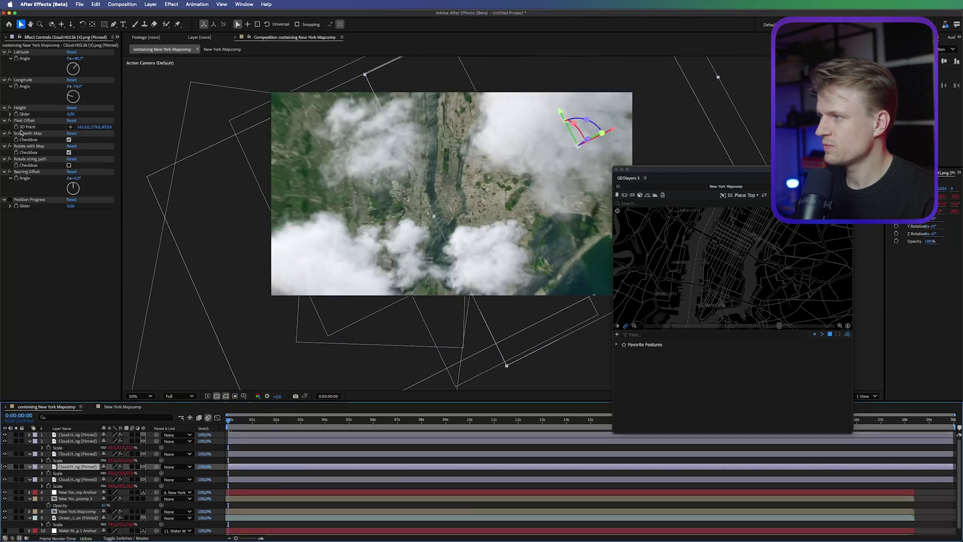
pyautogui.click(23, 120)
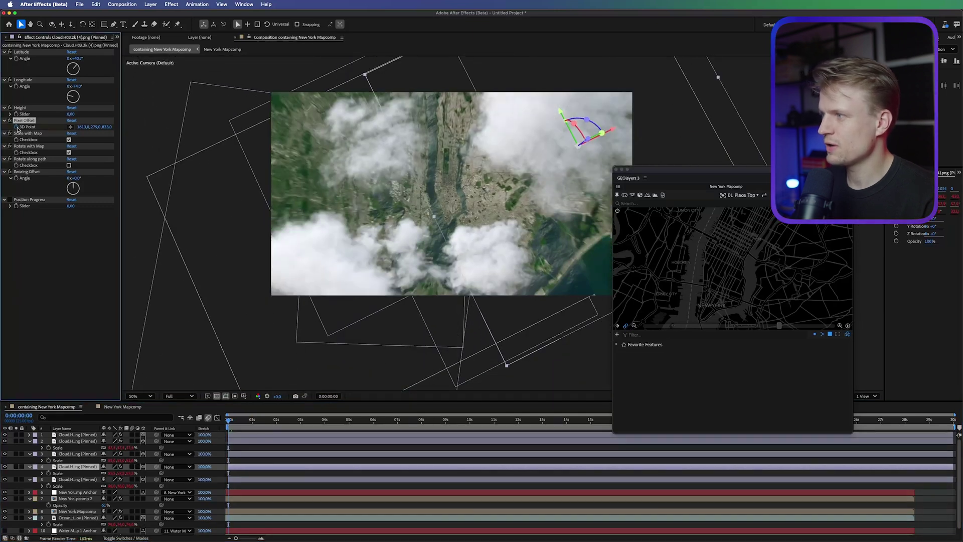
pyautogui.moveTo(282, 419); pyautogui.dragTo(333, 420)
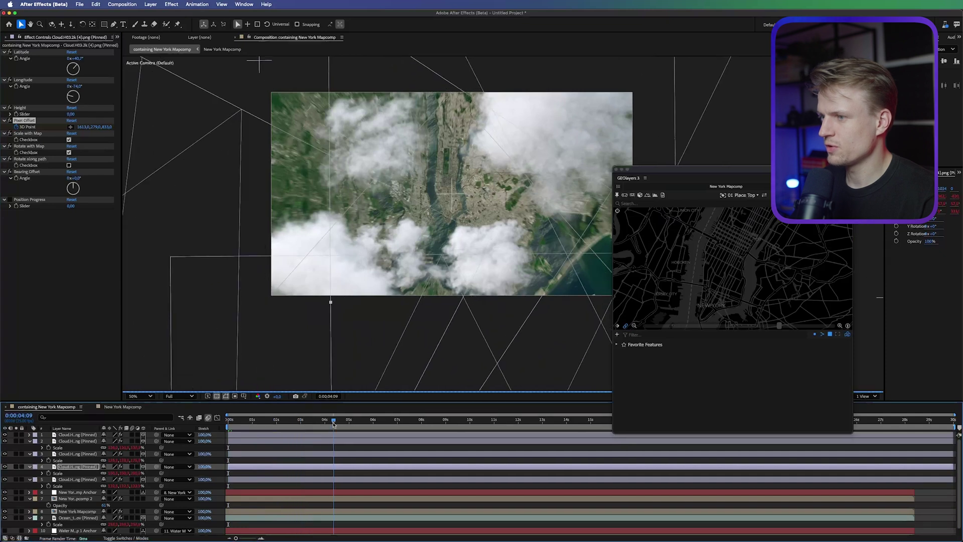
pyautogui.moveTo(655, 172); pyautogui.dragTo(687, 211)
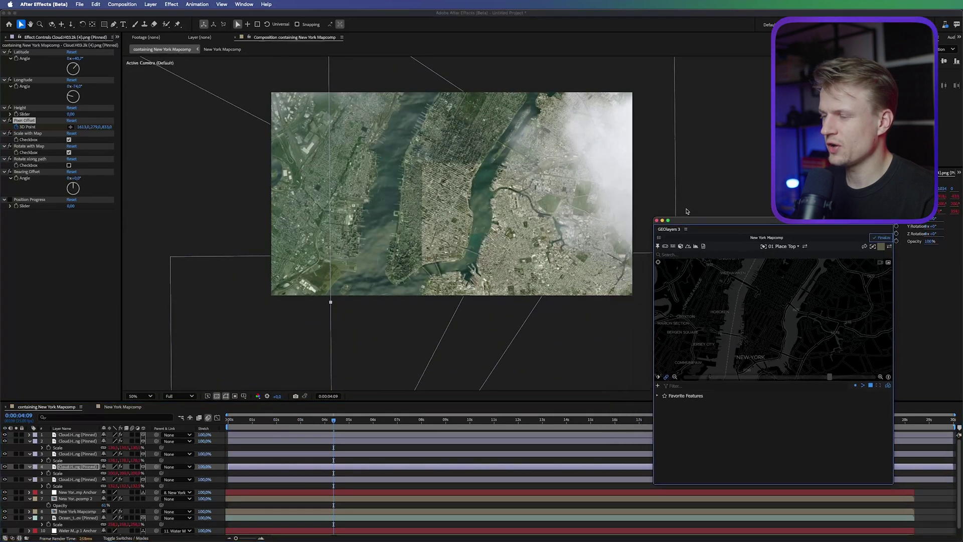
pyautogui.moveTo(81, 128); pyautogui.dragTo(10, 141)
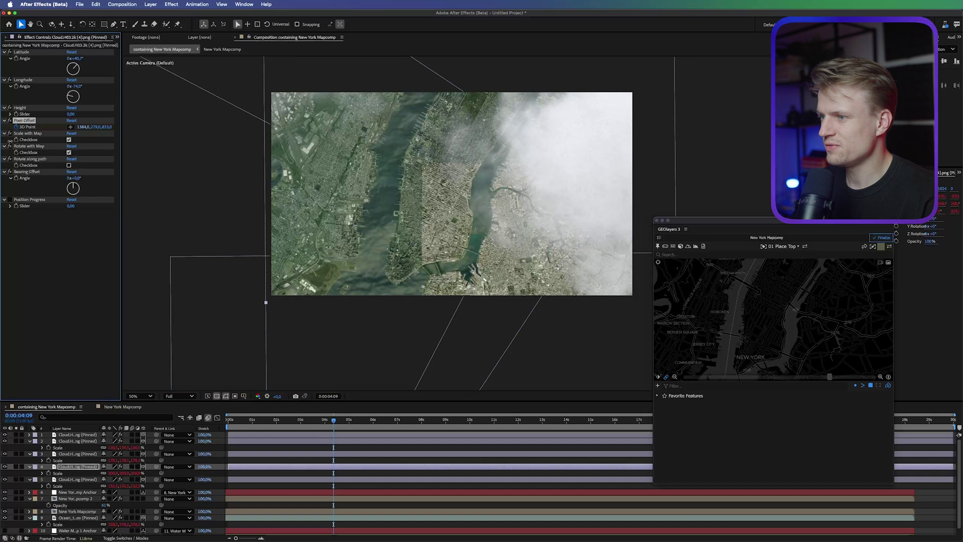
pyautogui.click(280, 422)
pyautogui.moveTo(280, 424); pyautogui.dragTo(332, 424)
# - Add an adjustment layer above the cloud layers and apply the CC Vignette effect to it
pyautogui.click(77, 434)
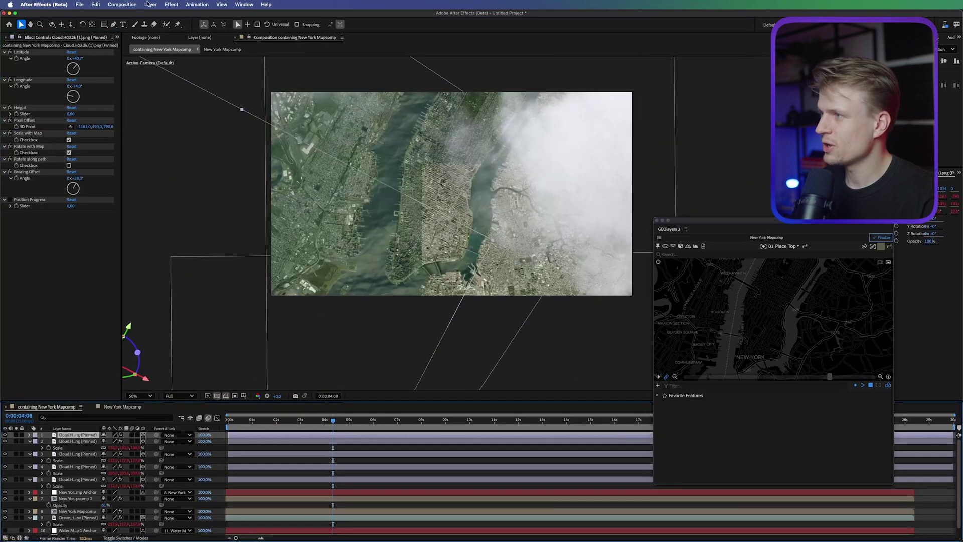
pyautogui.click(150, 4)
pyautogui.moveTo(150, 15)
pyautogui.click(254, 66)
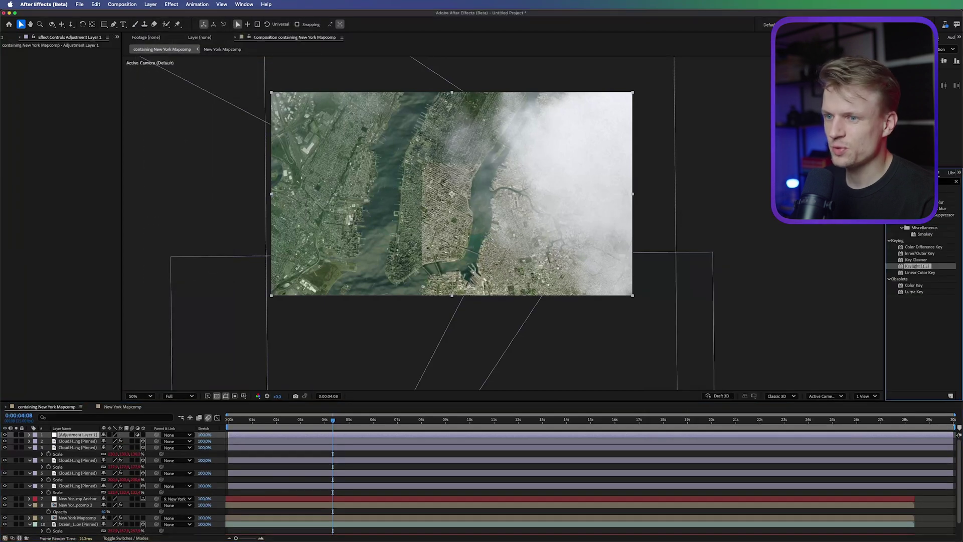
pyautogui.write('vig')
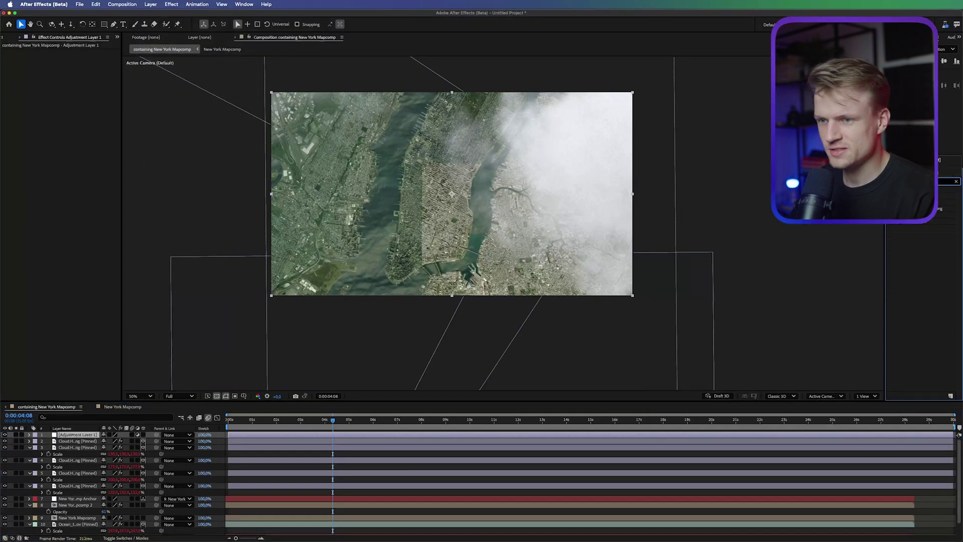
pyautogui.doubleClick(897, 222)
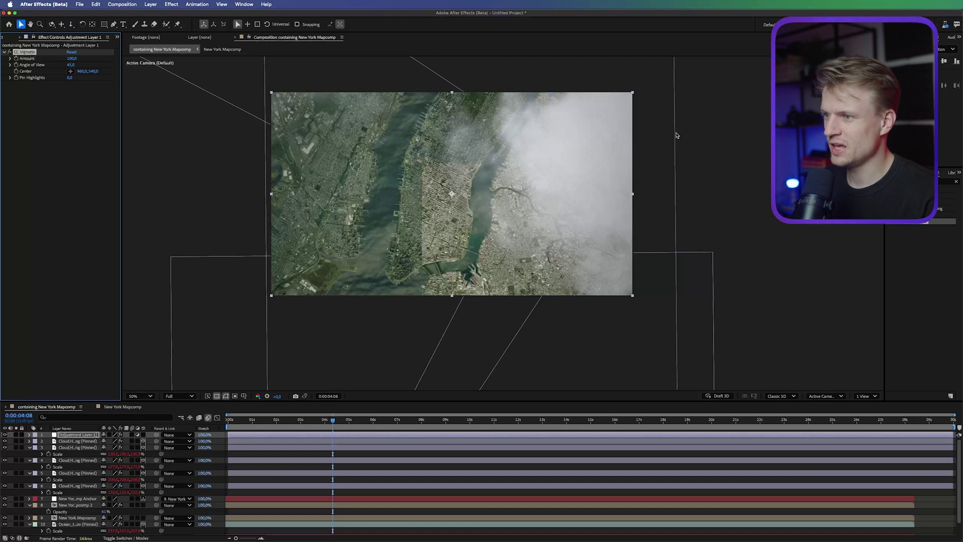
# - Apply the CC Lens effect to the adjustment layer and set its Size to about 342
pyautogui.click(956, 181)
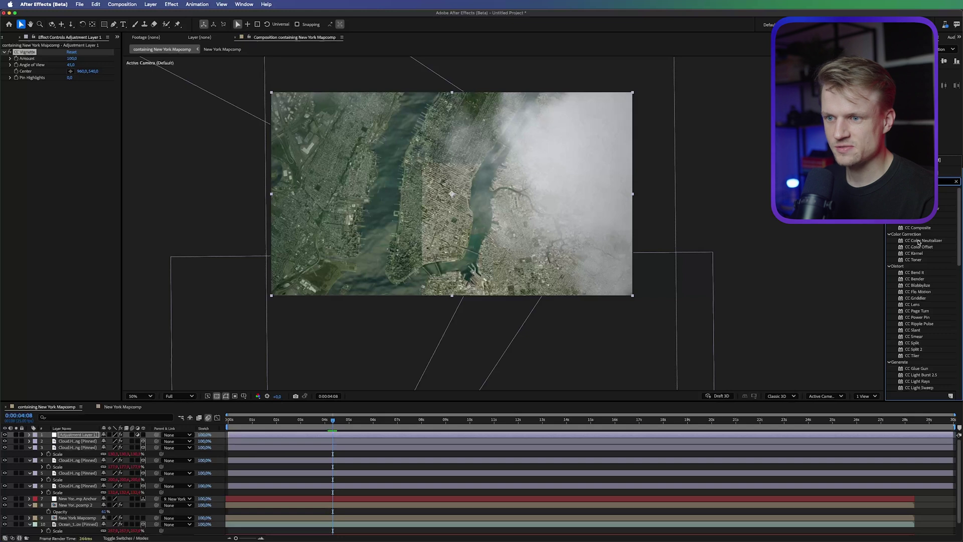
pyautogui.moveTo(913, 303); pyautogui.dragTo(359, 245)
pyautogui.moveTo(70, 96); pyautogui.dragTo(174, 92)
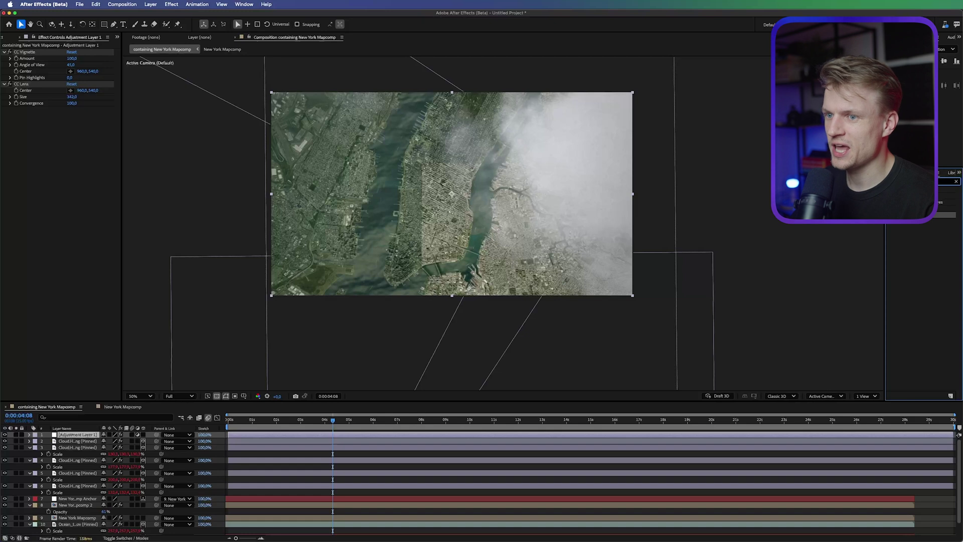
# - Apply Curves to the adjustment layer, shape a slight contrast S-curve on the RGB channel, and compare the image with and without it
pyautogui.moveTo(950, 208); pyautogui.dragTo(55, 157)
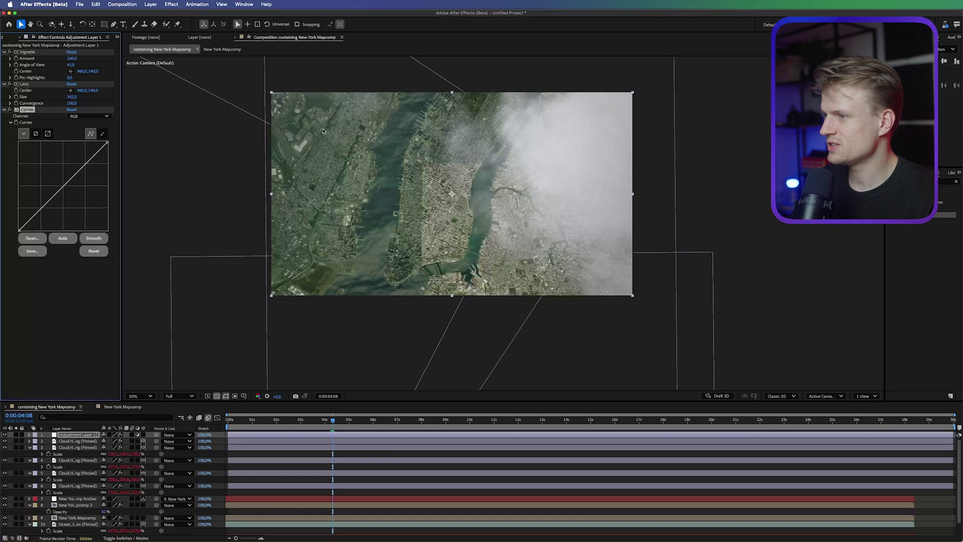
pyautogui.moveTo(87, 165); pyautogui.dragTo(84, 163)
pyautogui.click(42, 204)
pyautogui.moveTo(36, 208); pyautogui.dragTo(40, 213)
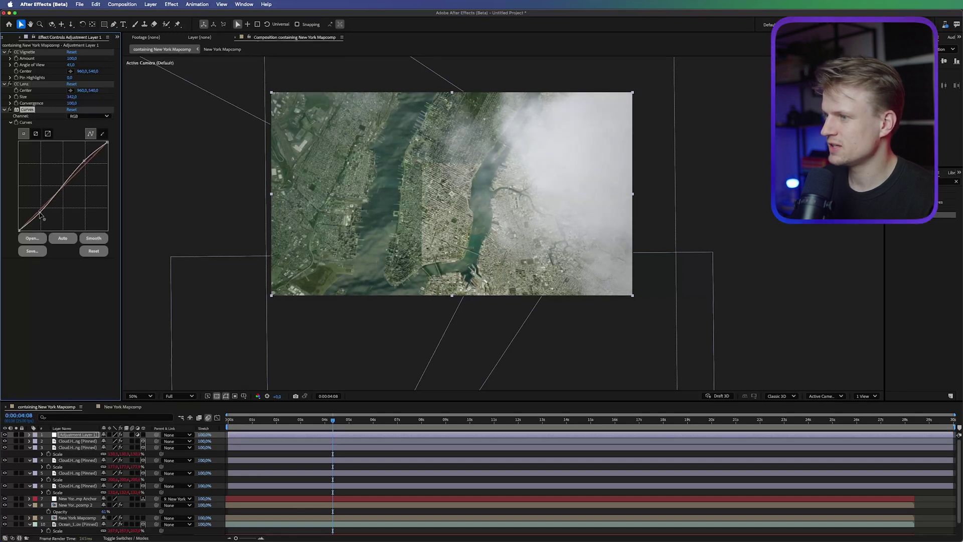
pyautogui.click(9, 111)
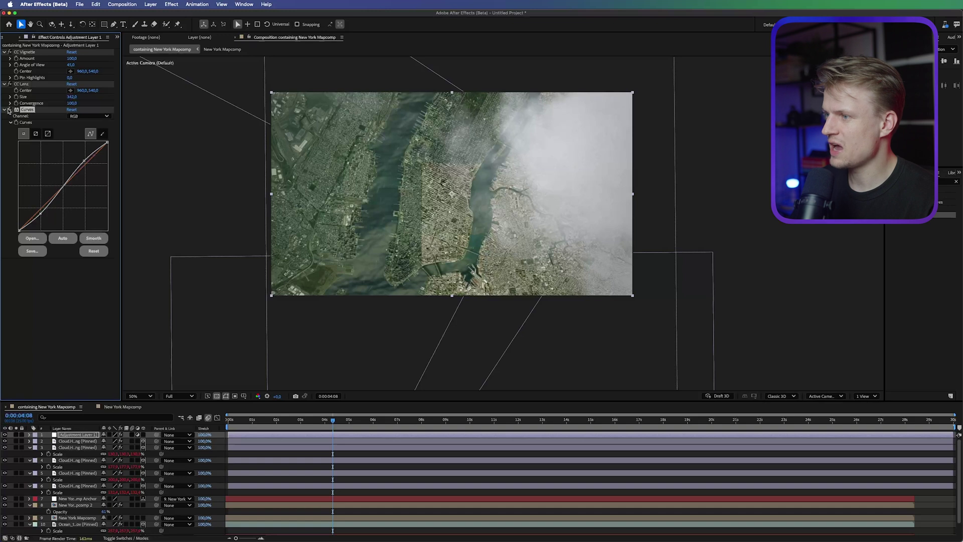
pyautogui.click(8, 110)
pyautogui.press('.')
pyautogui.press(',')
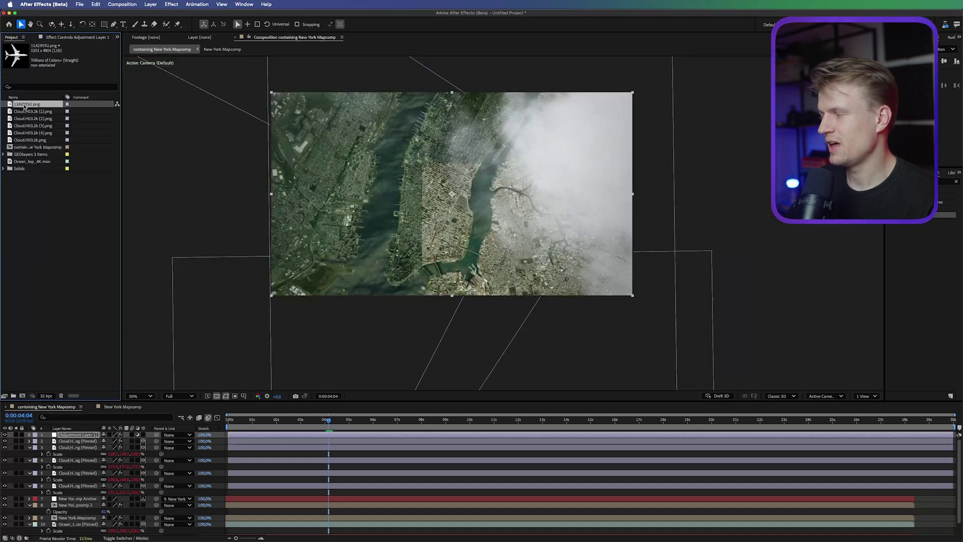
# - Place the airplane image 11429592.png in the map composition as a 3D layer and pin it to the map with GEOlayers 3
pyautogui.moveTo(24, 105); pyautogui.dragTo(453, 187)
pyautogui.click(144, 435)
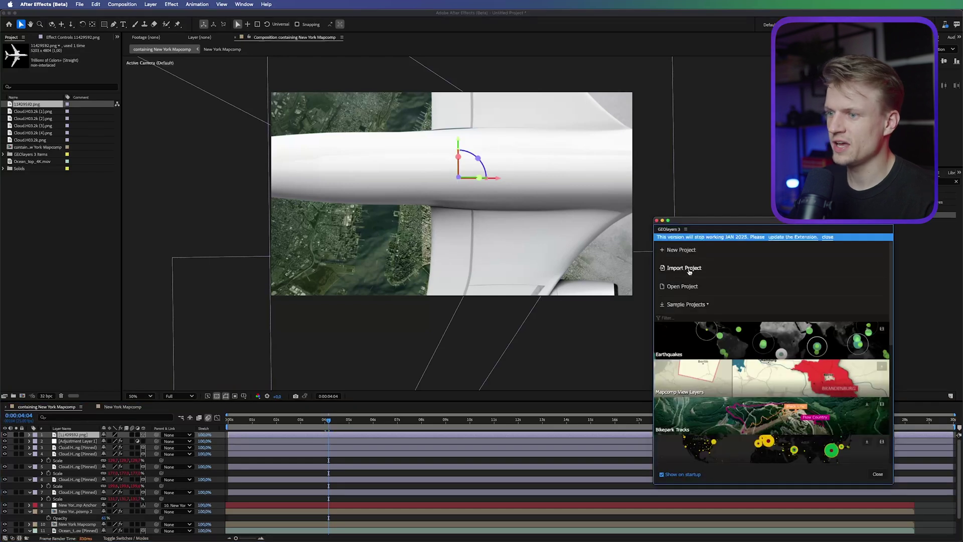
pyautogui.click(688, 271)
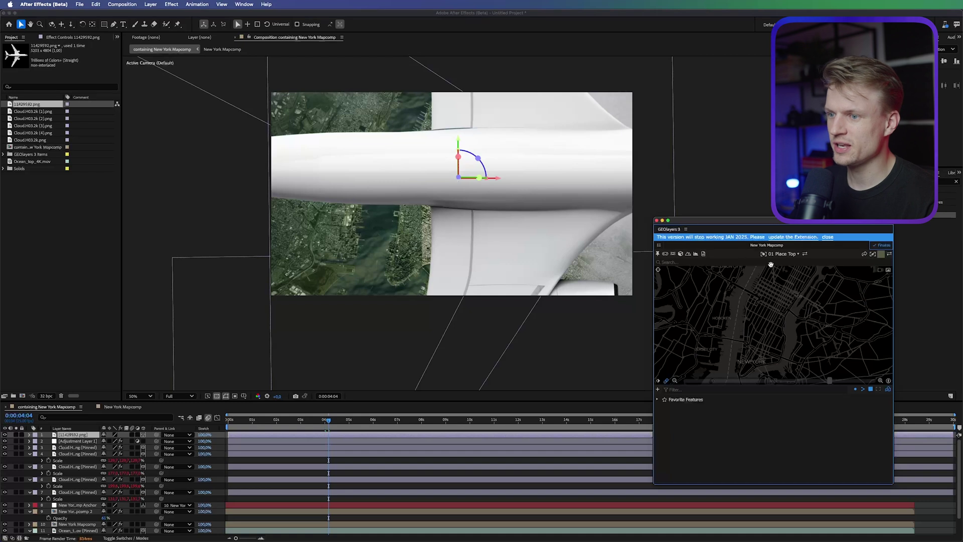
pyautogui.click(658, 253)
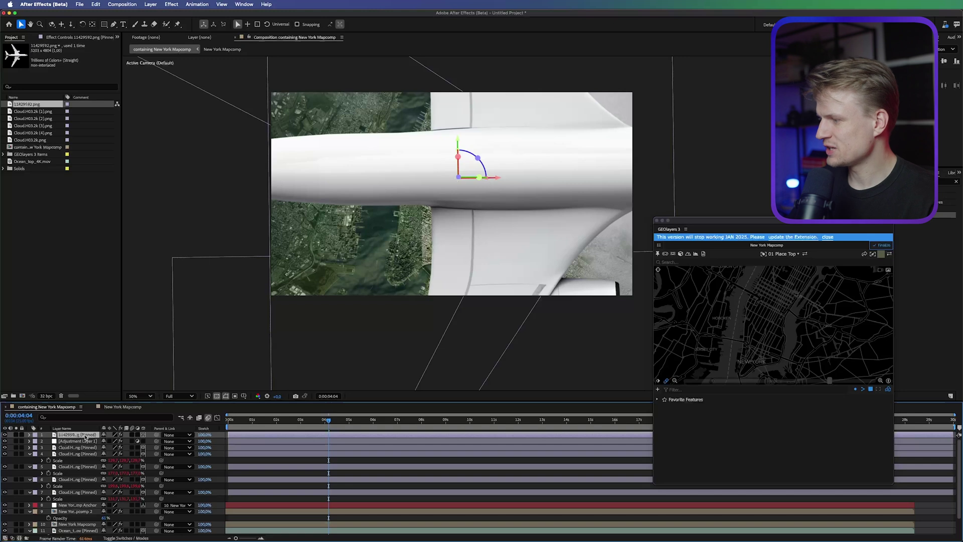
# - Scale the pinned airplane layer down to 1% and set its Pixel Offset Z to about 432
pyautogui.press('s')
pyautogui.moveTo(137, 442); pyautogui.dragTo(103, 441)
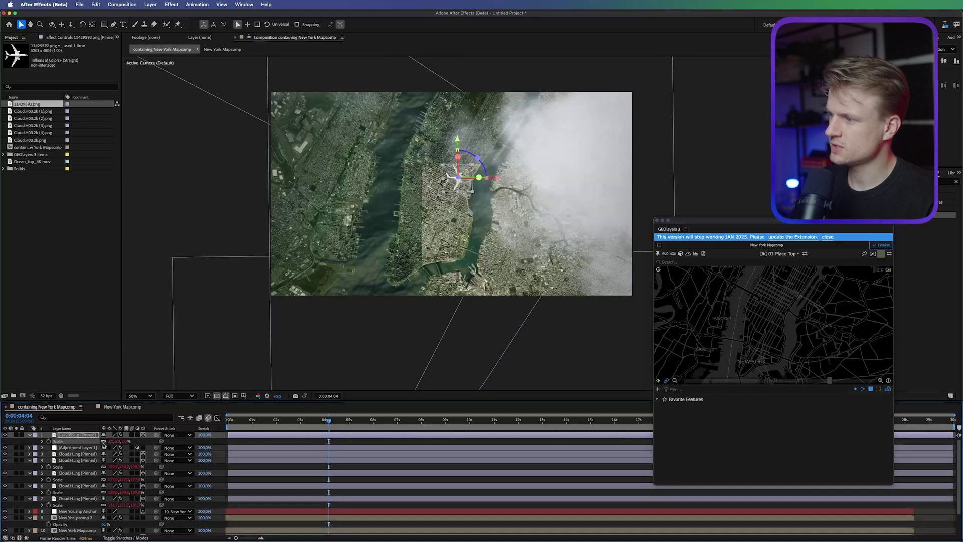
pyautogui.press('F3')
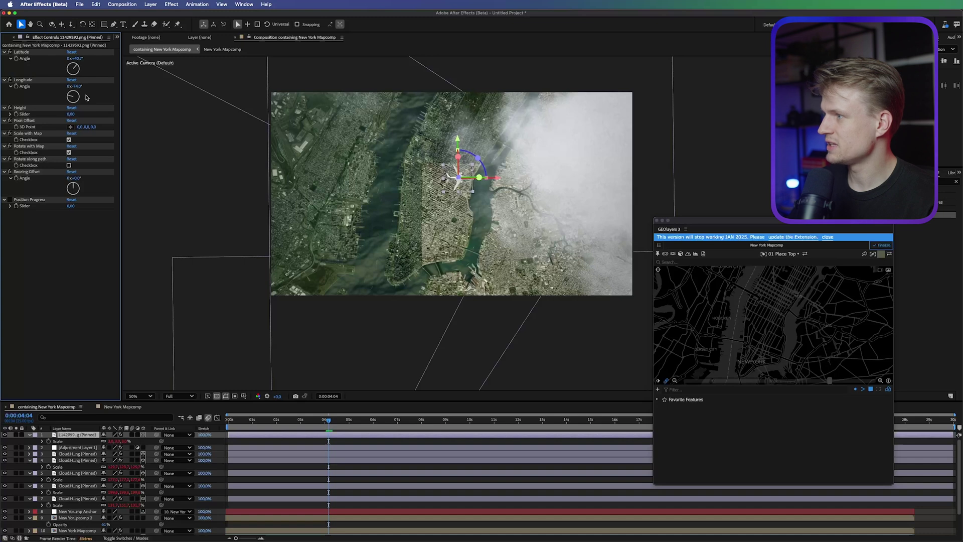
pyautogui.moveTo(94, 127); pyautogui.dragTo(143, 122)
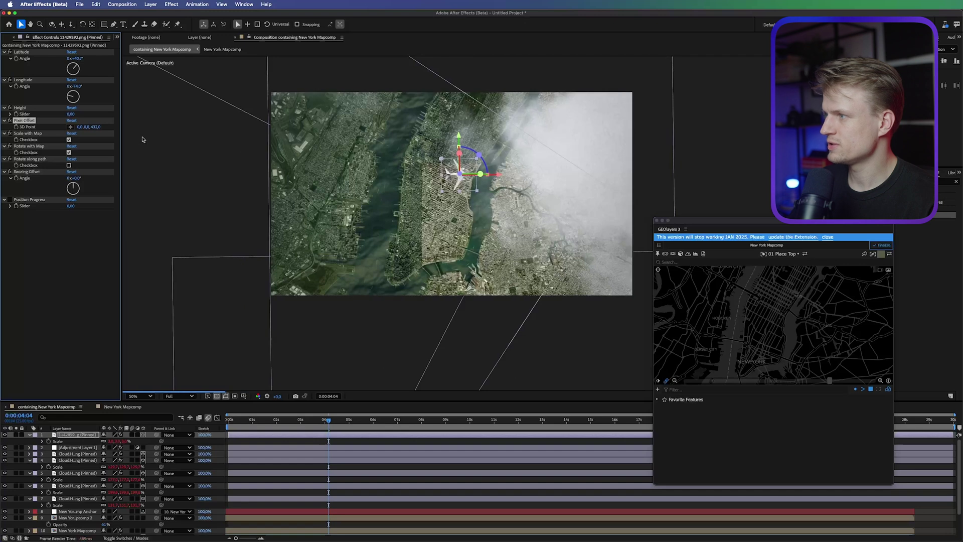
pyautogui.click(121, 441)
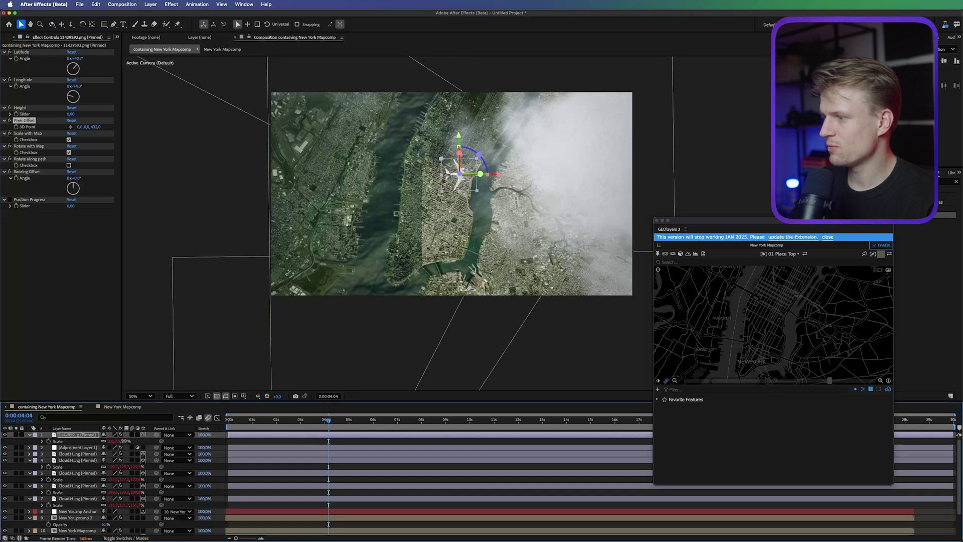
pyautogui.write('1')
pyautogui.press('Return')
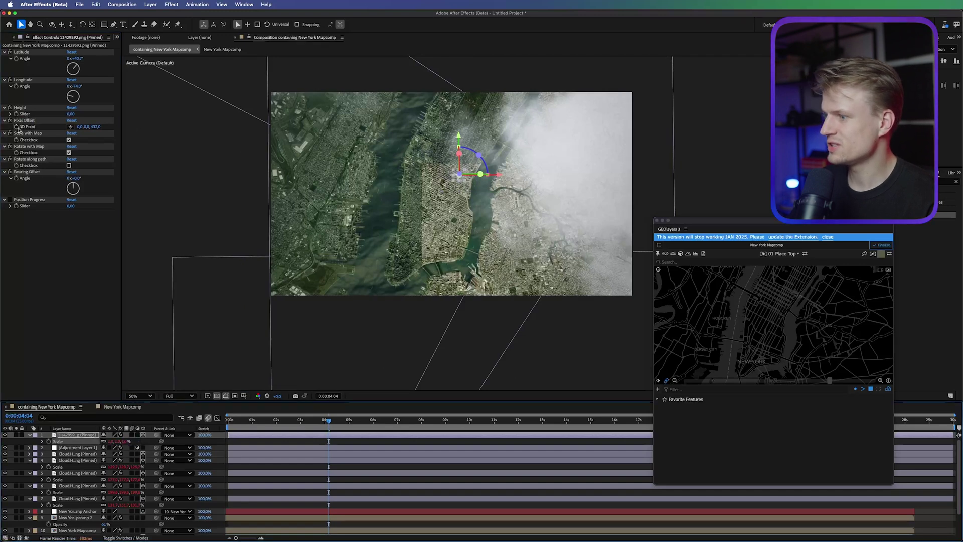
# - Keyframe the airplane's Pixel Offset at 4:04, set its X value to about -909 at 2:01, and reveal the keyframes
pyautogui.click(23, 121)
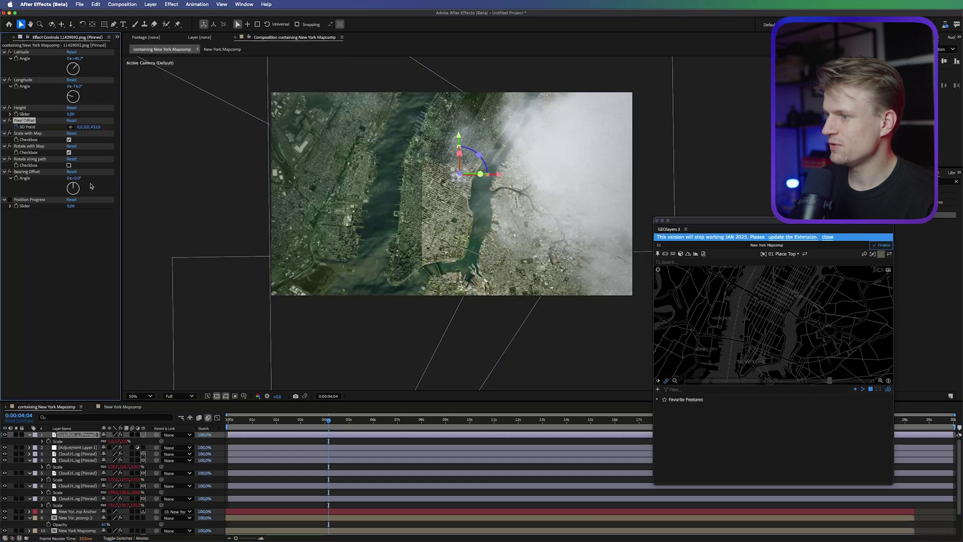
pyautogui.moveTo(287, 424); pyautogui.dragTo(277, 425)
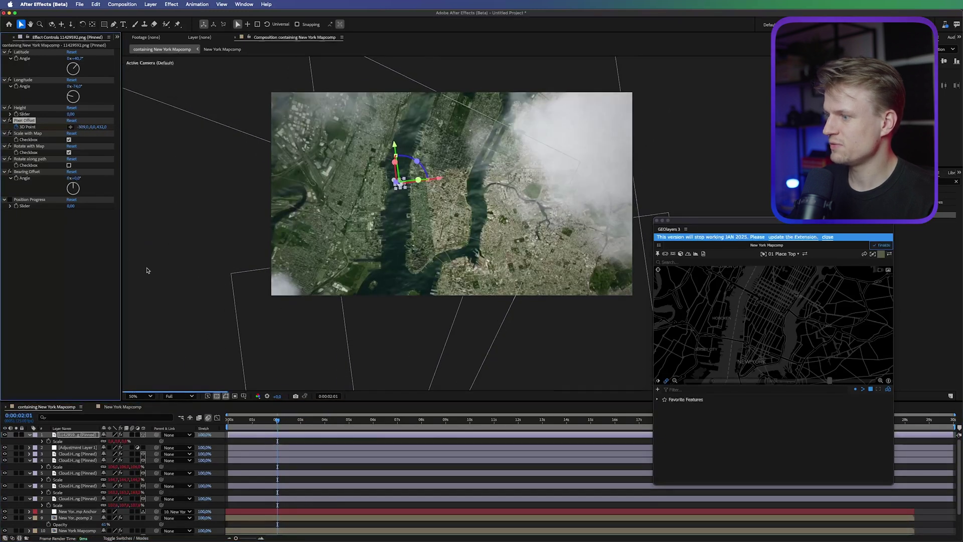
pyautogui.press('u')
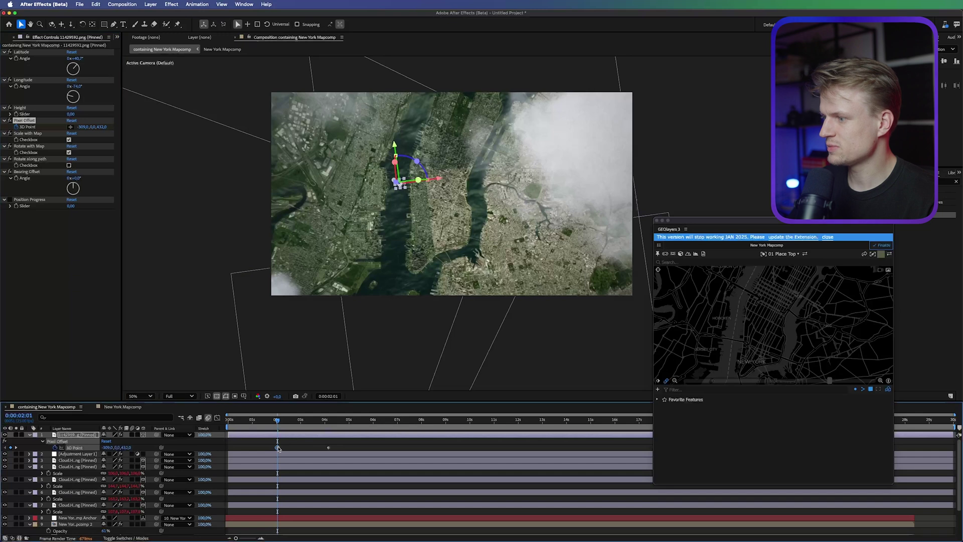